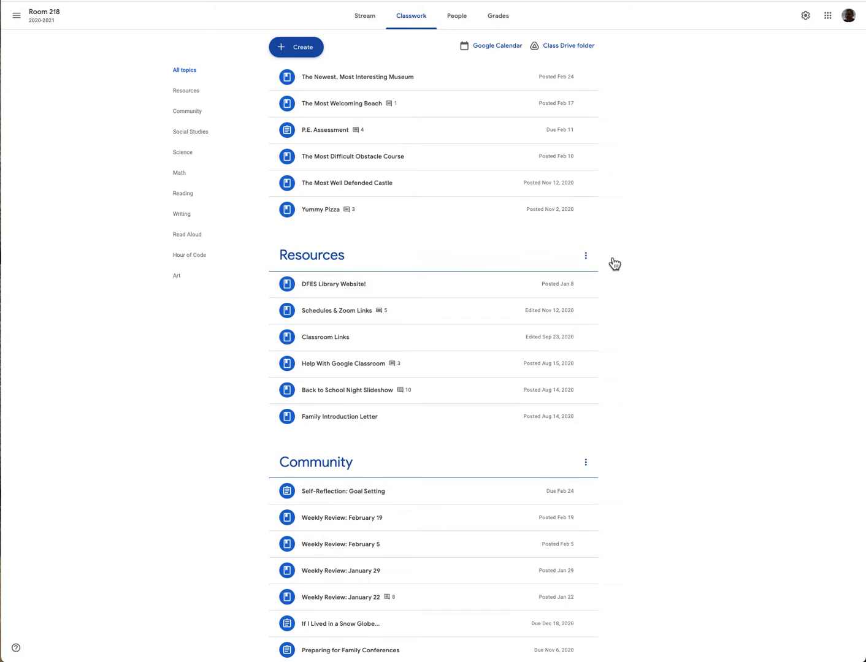
Open Google Calendar from the Google apps in a new browser tab and hide the 2021S Drupal Training calendar.
{"action": "scroll", "coordinate": [653, 200], "scroll_direction": "down", "scroll_amount": 1}
{"action": "scroll", "coordinate": [652, 201], "scroll_direction": "up", "scroll_amount": 1}
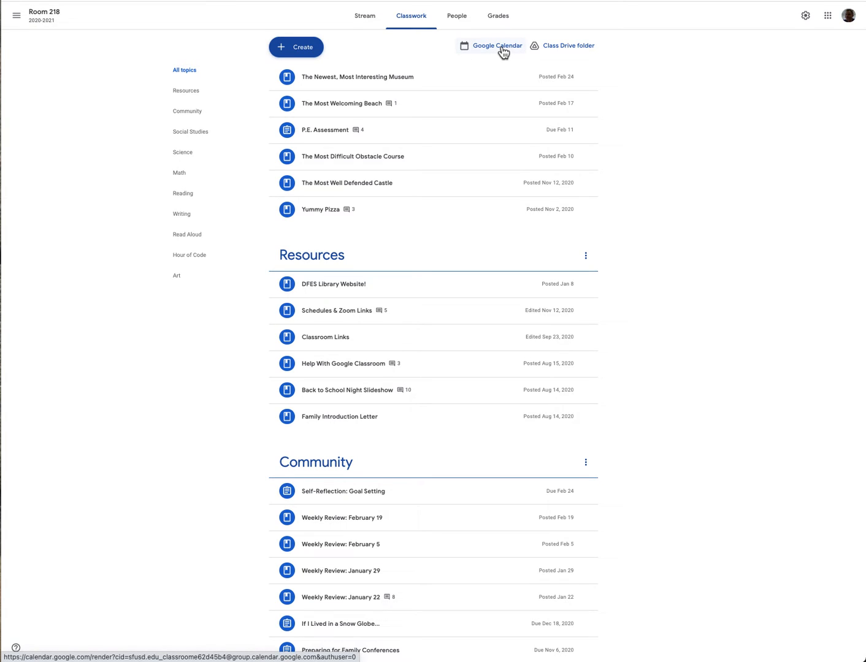
{"action": "left_click", "coordinate": [833, 21]}
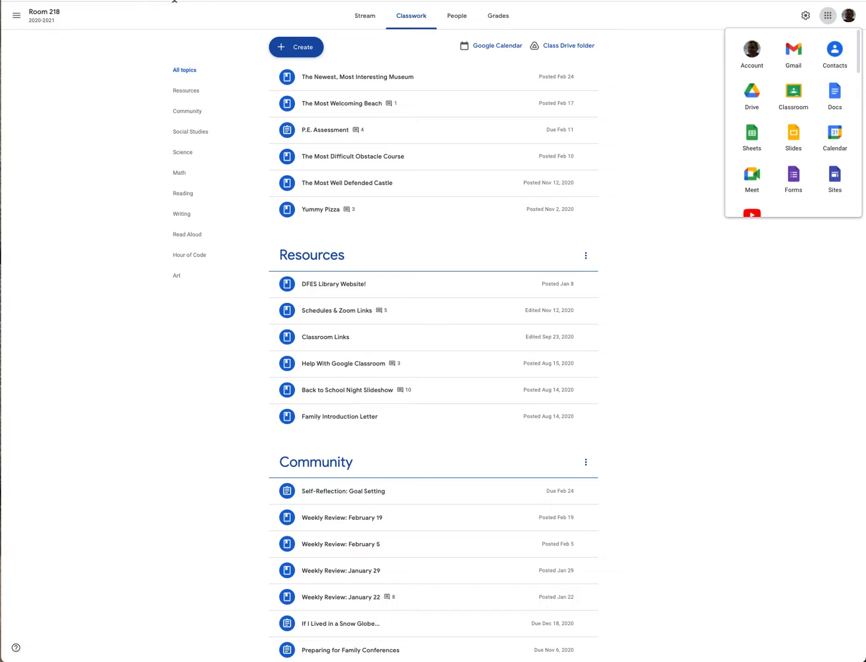
{"action": "left_click", "coordinate": [151, 1]}
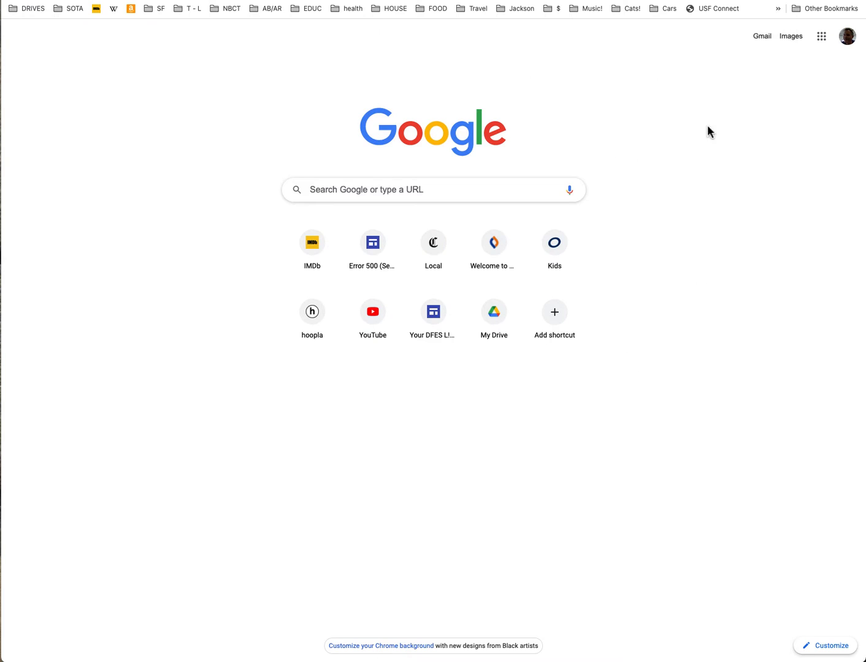
{"action": "left_click", "coordinate": [822, 39]}
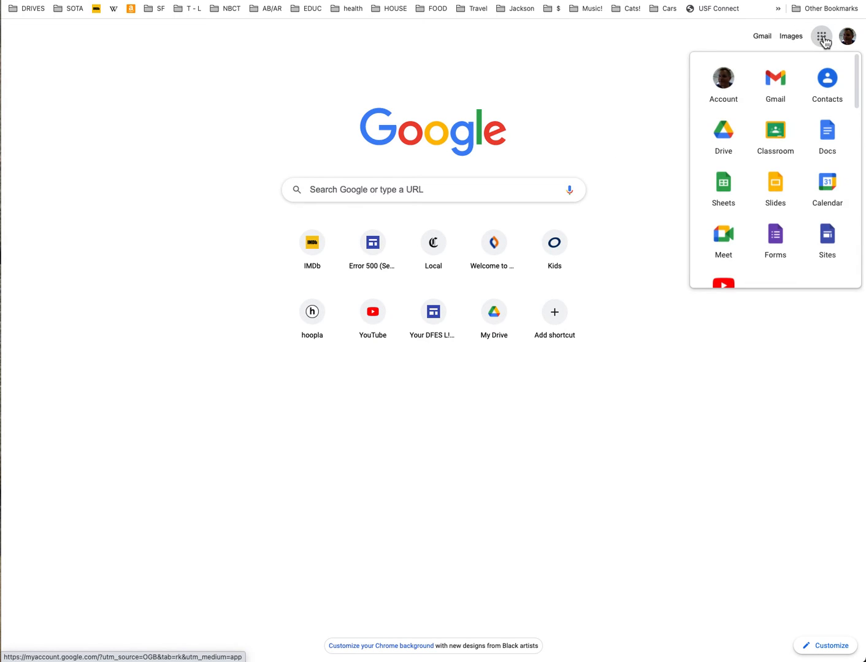
{"action": "left_click", "coordinate": [831, 196]}
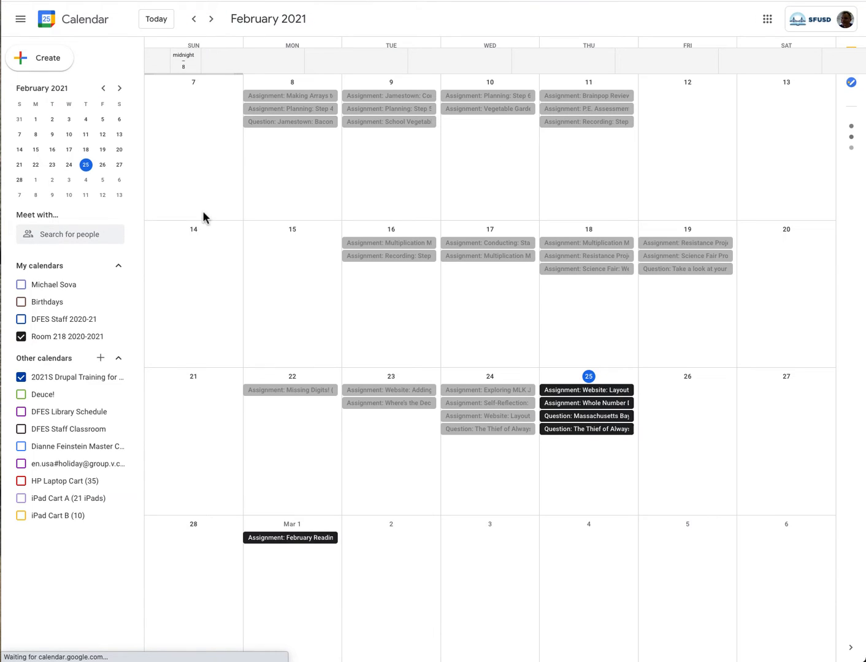
{"action": "left_click", "coordinate": [23, 412]}
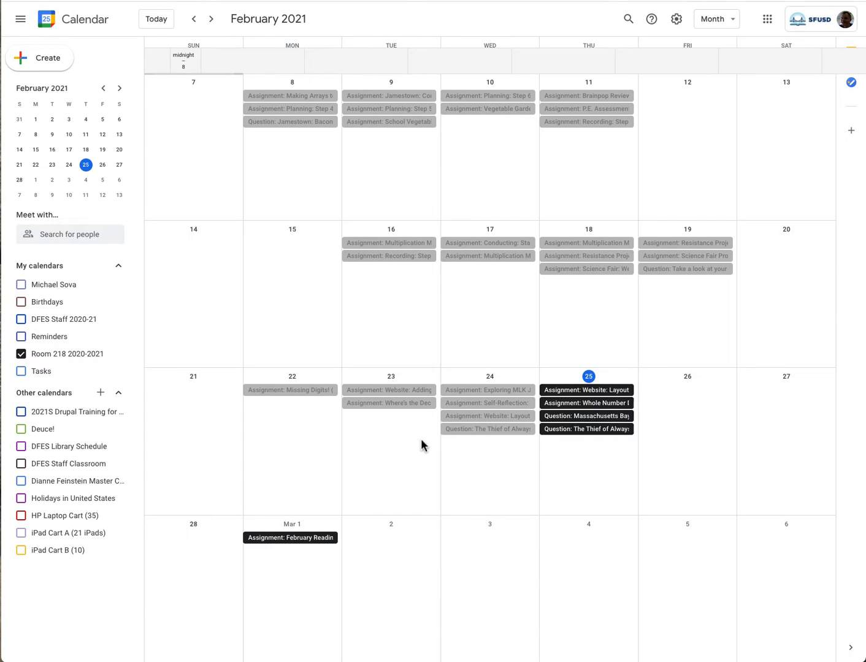
Look at the calendar in Day, Week and Year views, returning to Month view.
{"action": "left_click", "coordinate": [727, 24]}
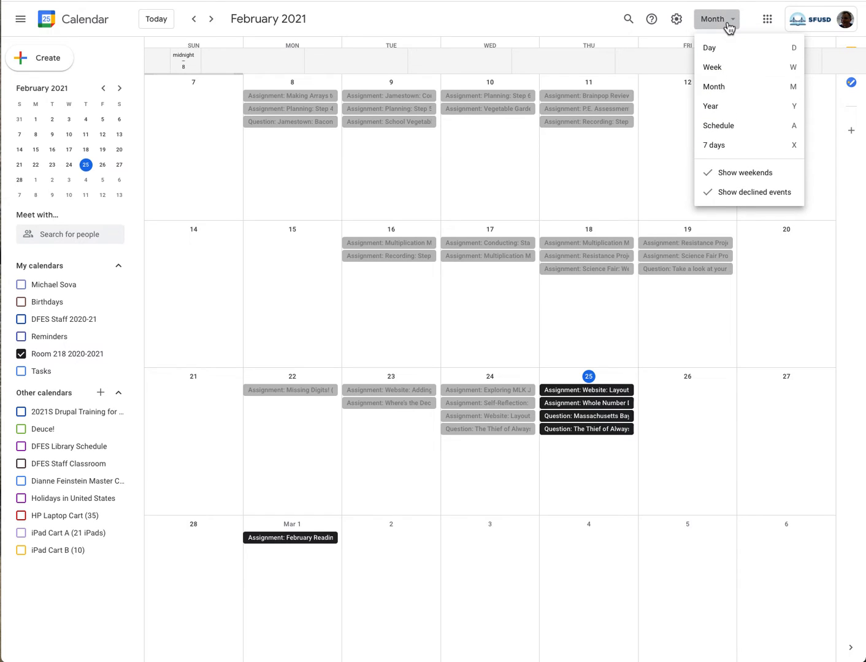
{"action": "left_click", "coordinate": [720, 50]}
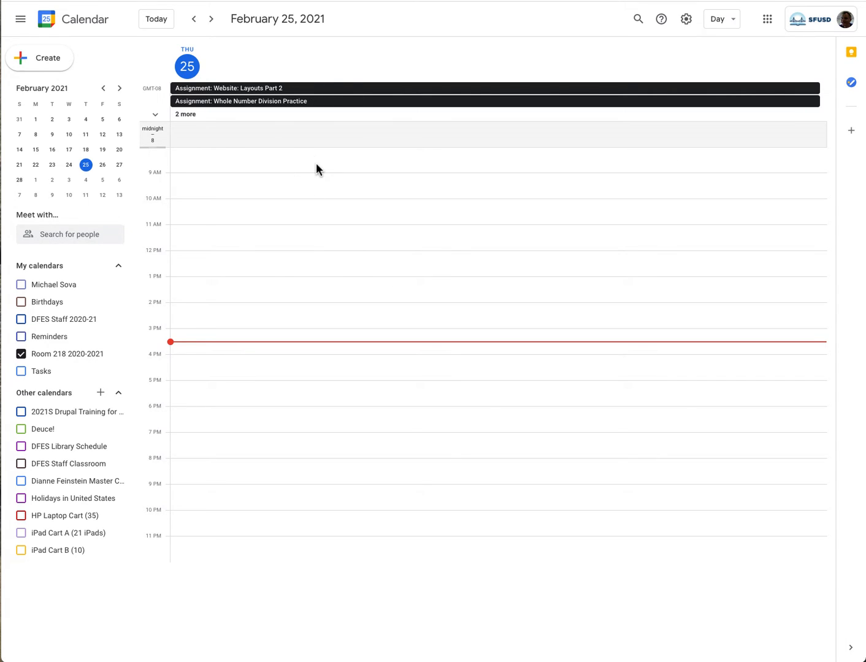
{"action": "left_click", "coordinate": [717, 24]}
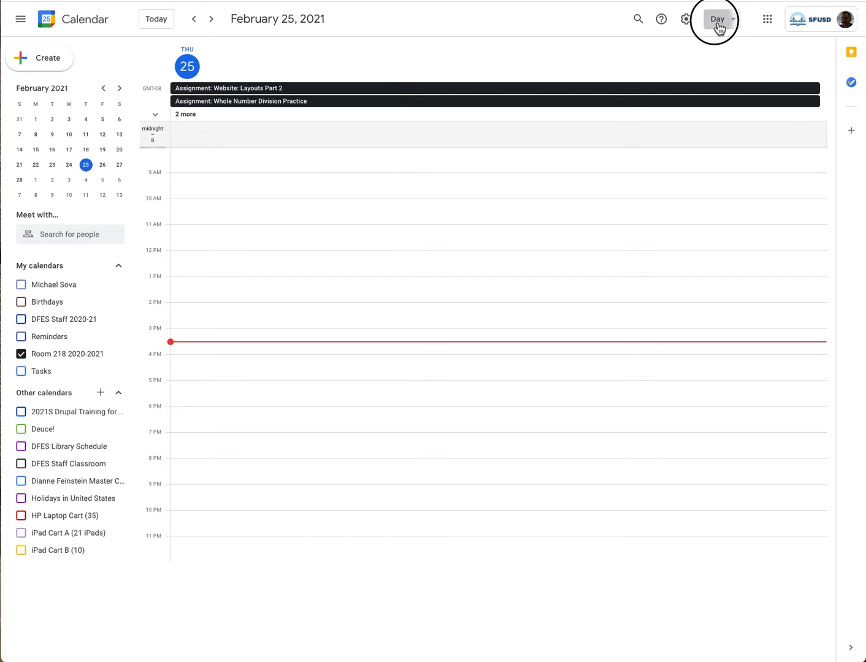
{"action": "left_click", "coordinate": [725, 69]}
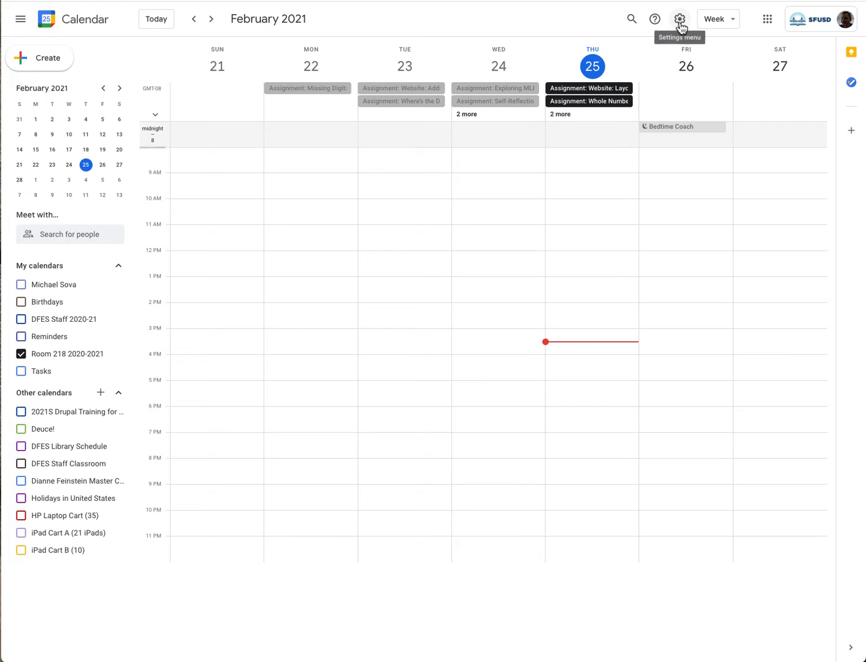
{"action": "left_click", "coordinate": [729, 24]}
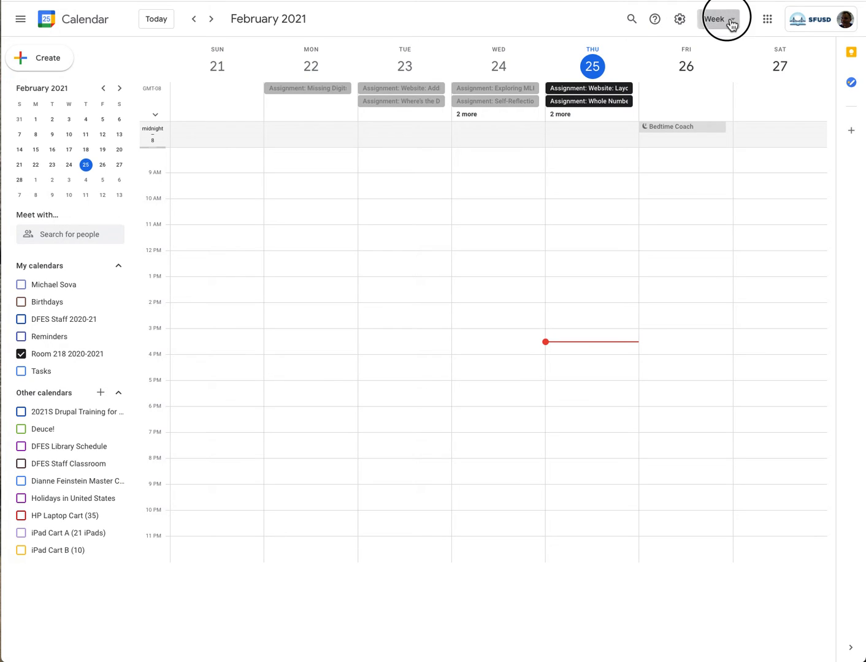
{"action": "left_click", "coordinate": [722, 106]}
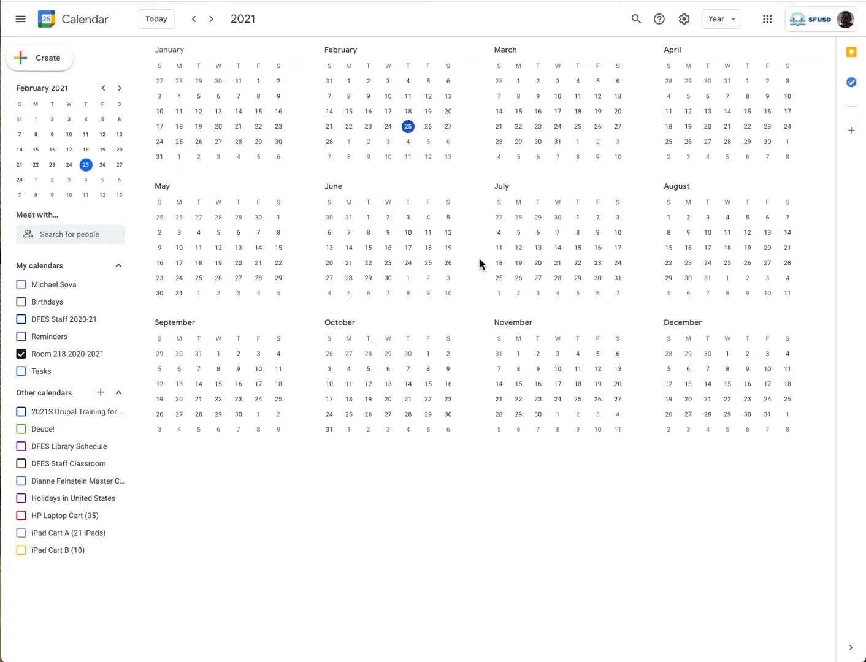
{"action": "left_click", "coordinate": [725, 24]}
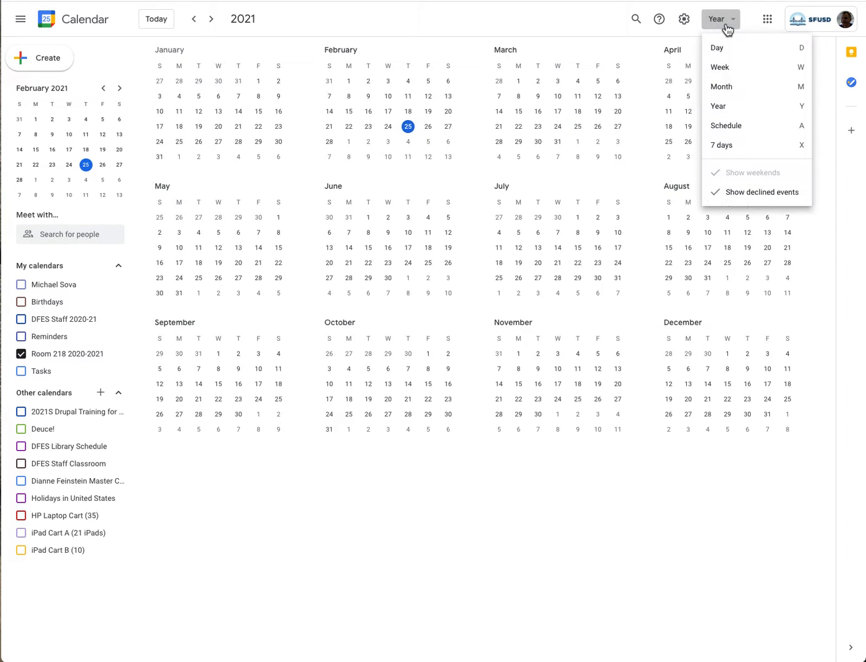
{"action": "left_click", "coordinate": [731, 91]}
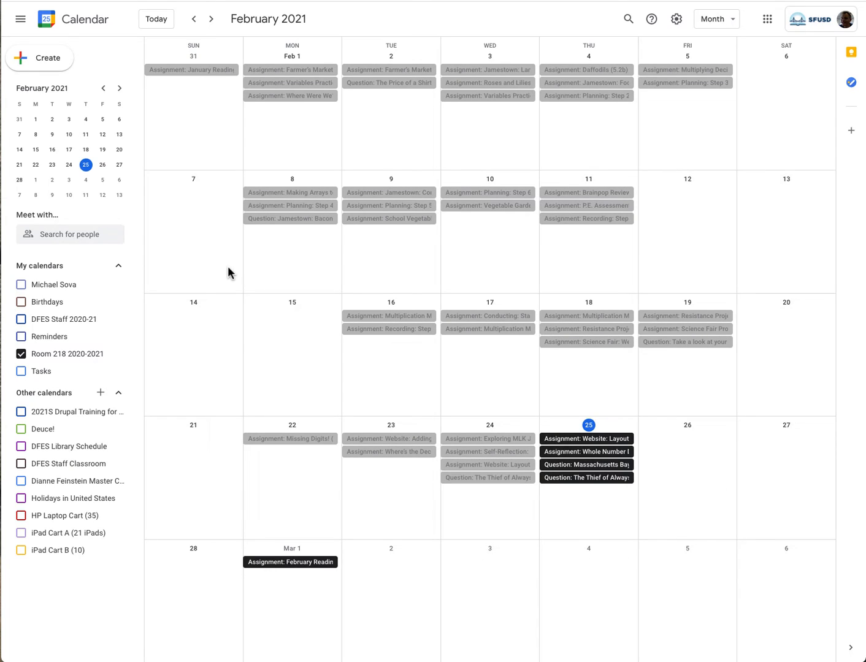
Browse the monthly calendar ahead to April 2021 and back to February 2020, returning to today's date.
{"action": "left_click", "coordinate": [213, 20]}
{"action": "left_click", "coordinate": [213, 21]}
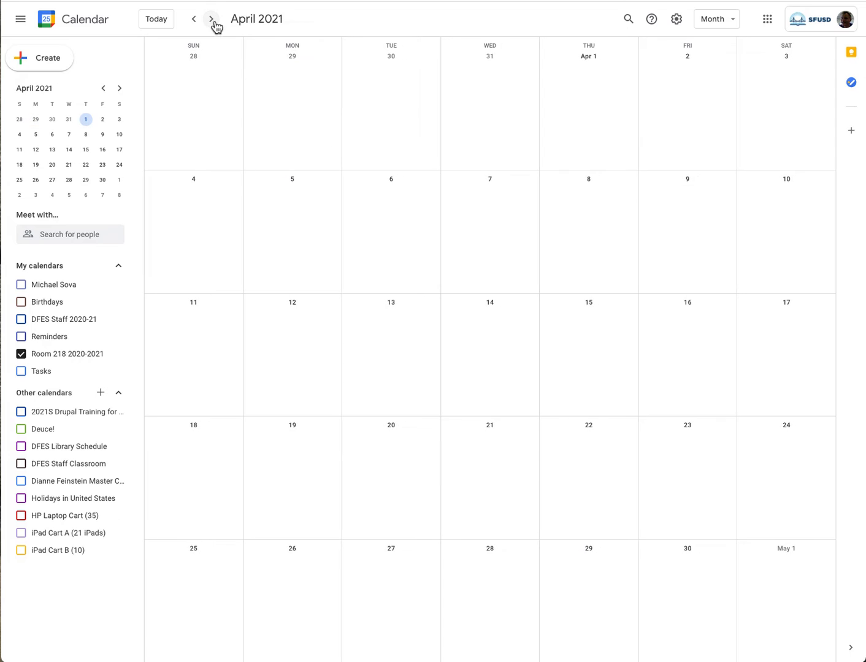
{"action": "left_click", "coordinate": [195, 19]}
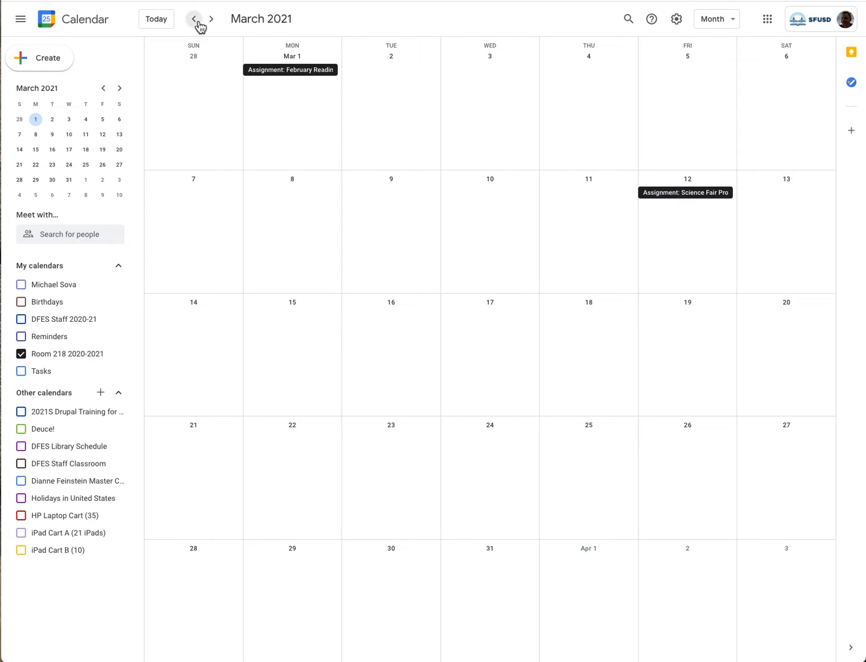
{"action": "left_click", "coordinate": [195, 20]}
{"action": "left_click", "coordinate": [196, 20]}
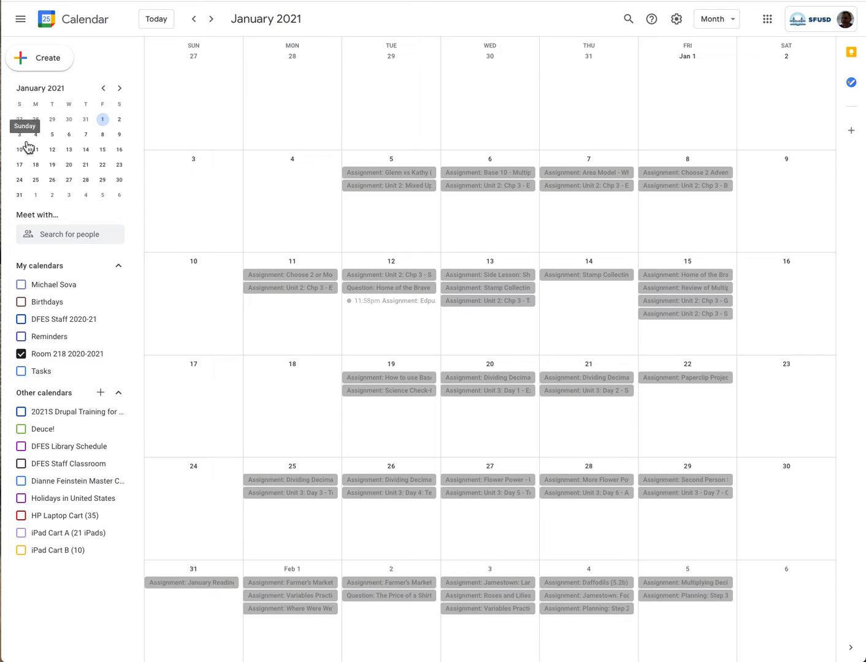
{"action": "left_click", "coordinate": [195, 19]}
{"action": "left_click", "coordinate": [194, 19]}
{"action": "left_click", "coordinate": [195, 19]}
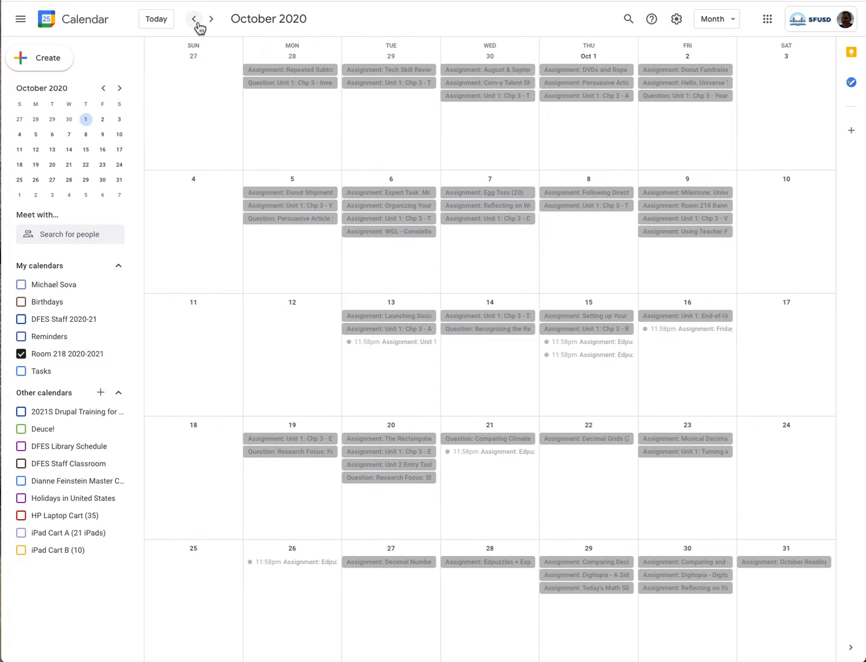
{"action": "left_click", "coordinate": [195, 19]}
{"action": "left_click", "coordinate": [195, 19]}
{"action": "left_click", "coordinate": [195, 19]}
{"action": "left_click", "coordinate": [195, 19]}
{"action": "left_click", "coordinate": [195, 19]}
{"action": "left_click", "coordinate": [195, 19]}
{"action": "left_click", "coordinate": [195, 19]}
{"action": "left_click", "coordinate": [195, 18]}
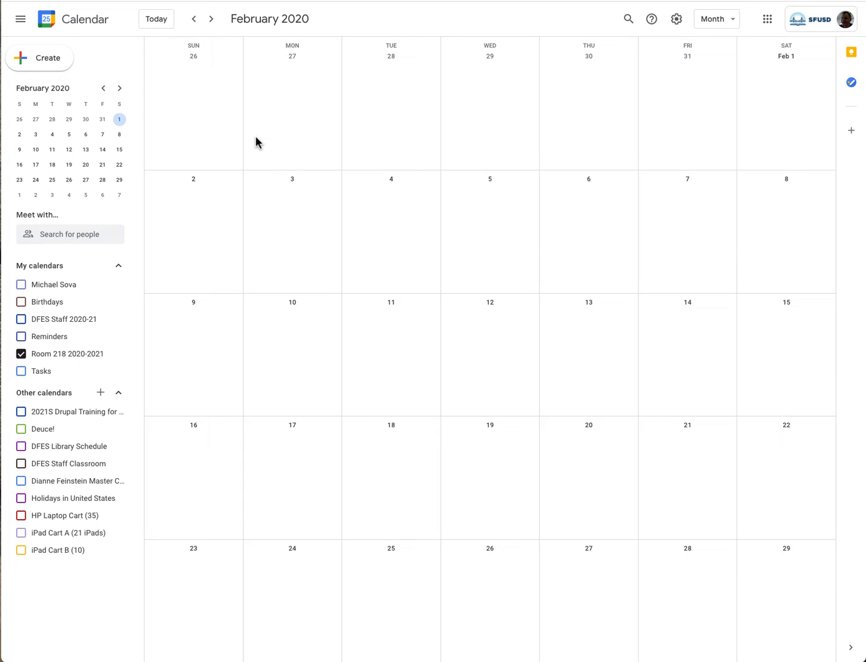
{"action": "left_click", "coordinate": [159, 21]}
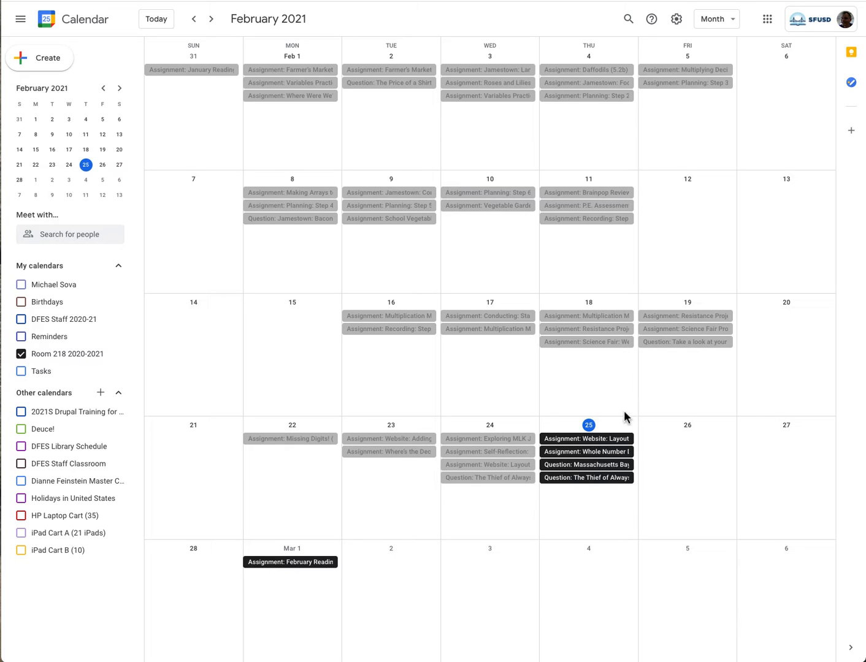
View the February 25 event "Assignment: Website: Layouts Part 2" and its linked Classroom assignment, closing both.
{"action": "left_click", "coordinate": [613, 443]}
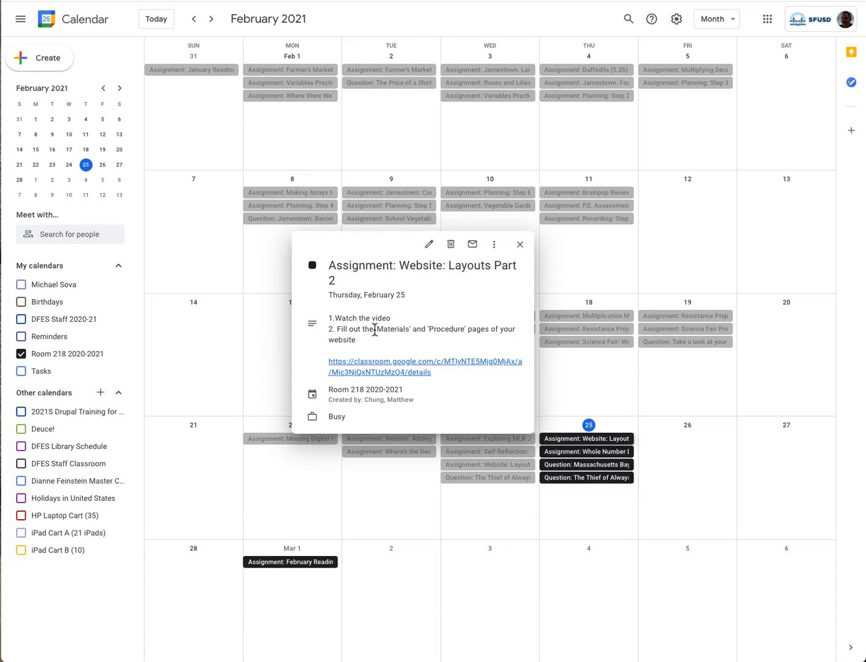
{"action": "left_click", "coordinate": [397, 363]}
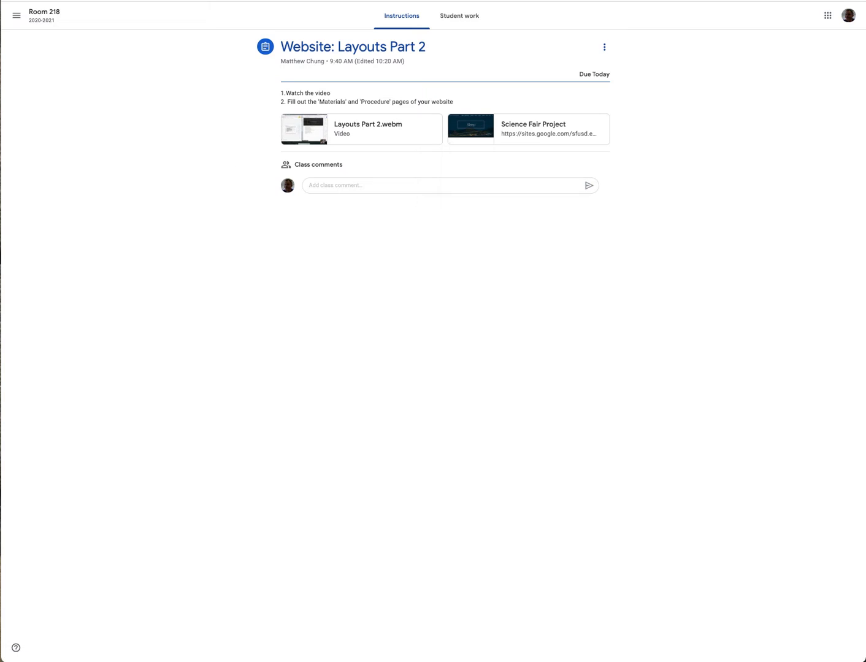
{"action": "key", "text": "super+w"}
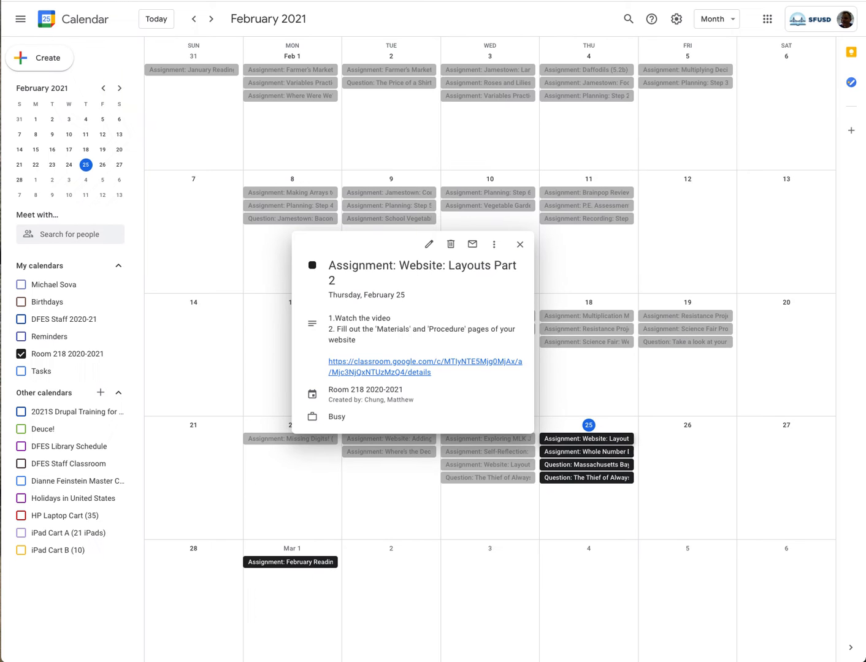
{"action": "left_click", "coordinate": [520, 245]}
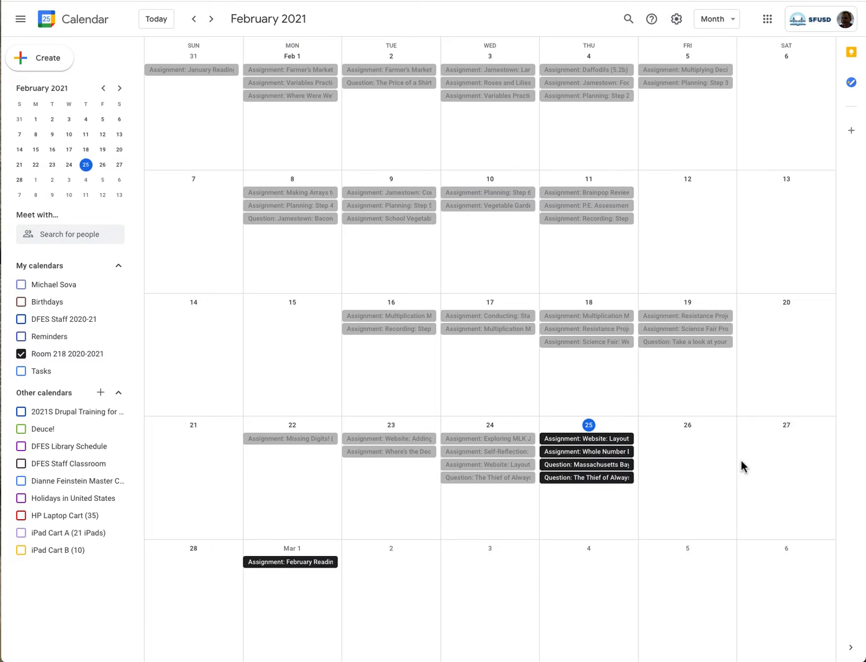
Collapse the other calendars and toggle the personal, Birthdays and DFES Staff 2020-21 calendars on and off.
{"action": "left_click", "coordinate": [119, 393]}
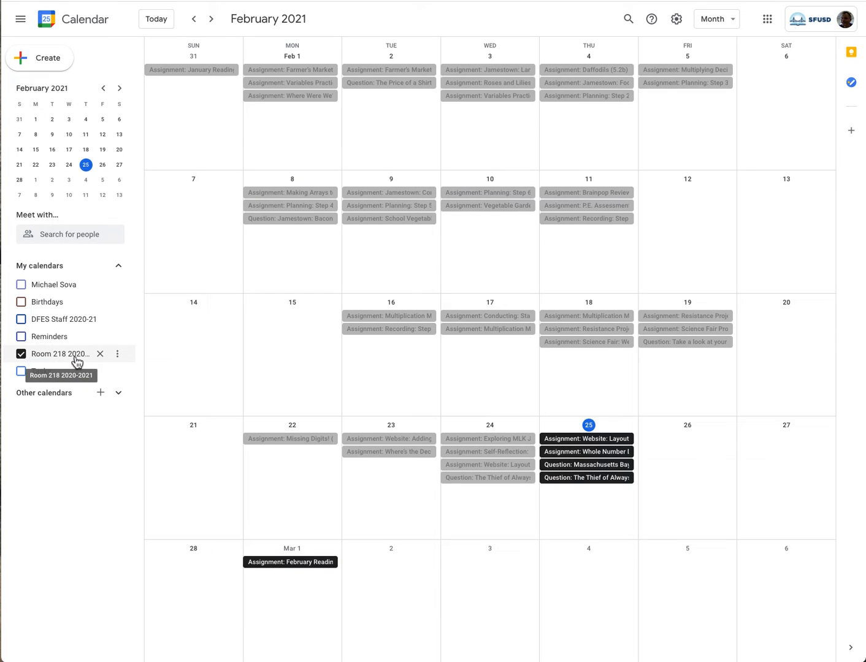
{"action": "left_click", "coordinate": [22, 285]}
{"action": "left_click", "coordinate": [24, 303]}
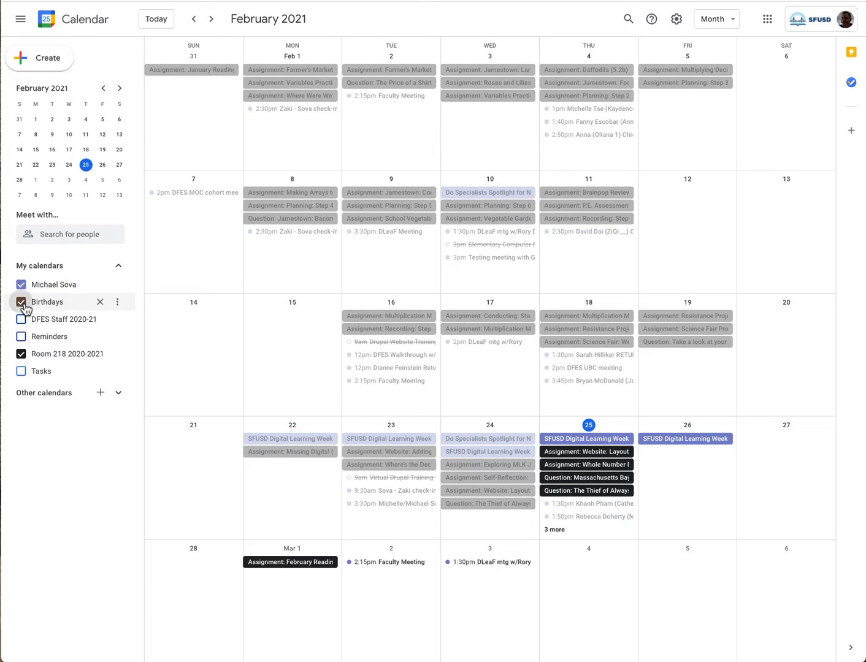
{"action": "left_click", "coordinate": [22, 321]}
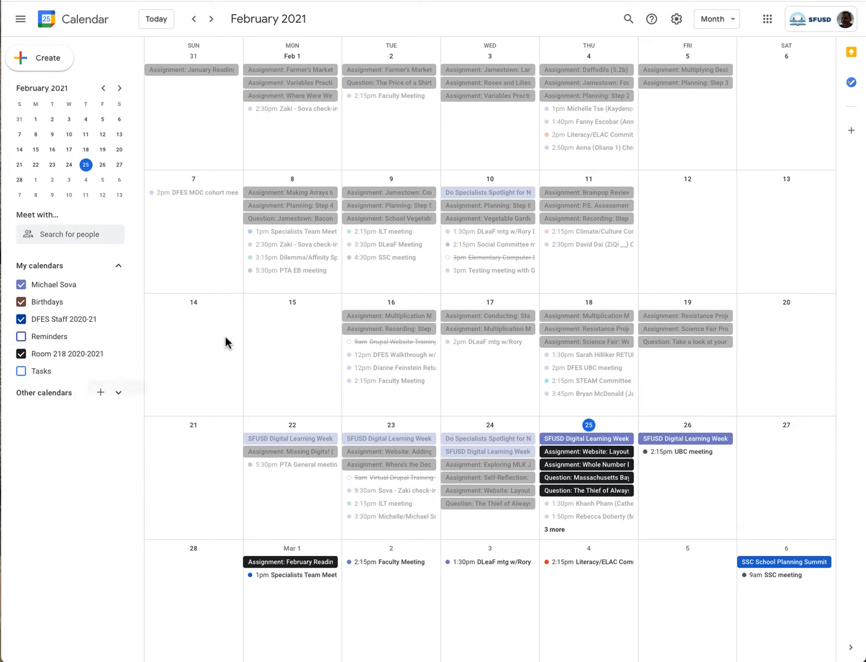
{"action": "left_click", "coordinate": [25, 286]}
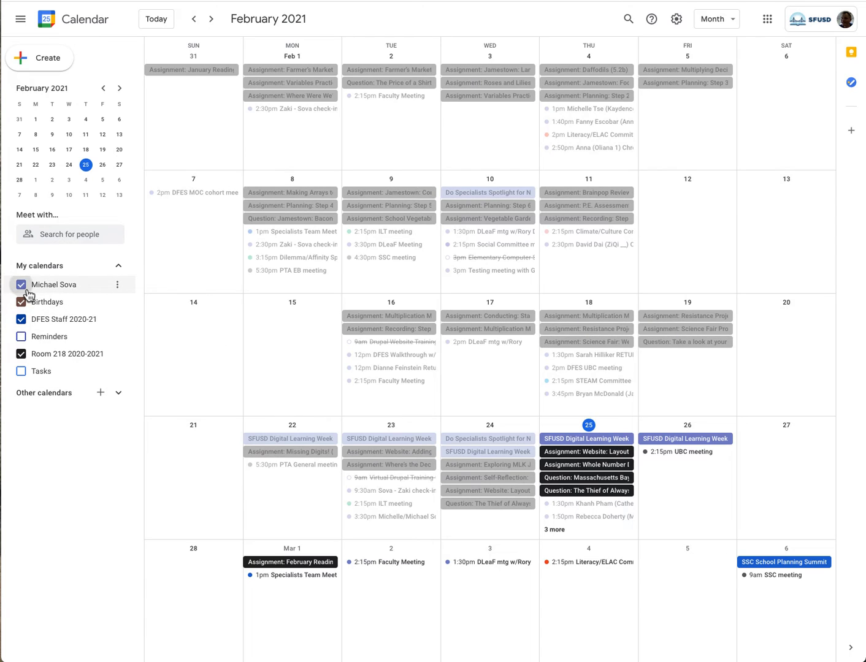
{"action": "left_click", "coordinate": [22, 302]}
{"action": "left_click", "coordinate": [22, 319]}
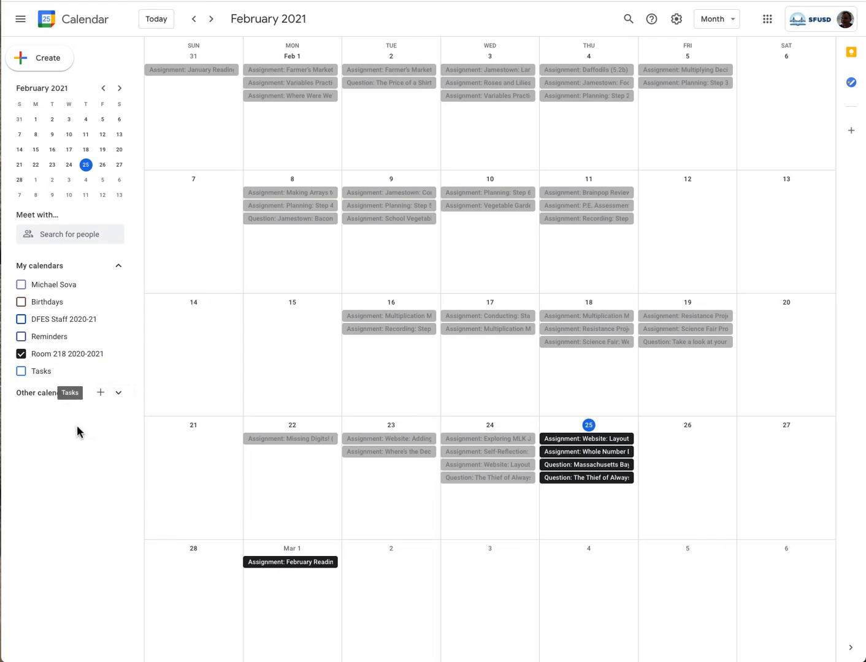
Create a new calendar named "Soccer schedule" with the description "Gol!!!!!!!" and return to the month view.
{"action": "left_click", "coordinate": [102, 393]}
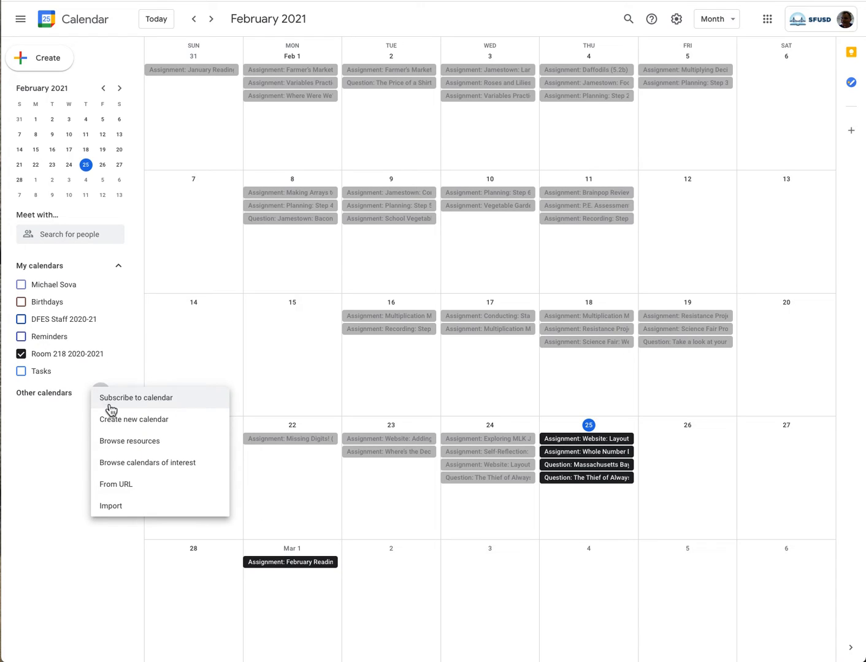
{"action": "left_click", "coordinate": [143, 427]}
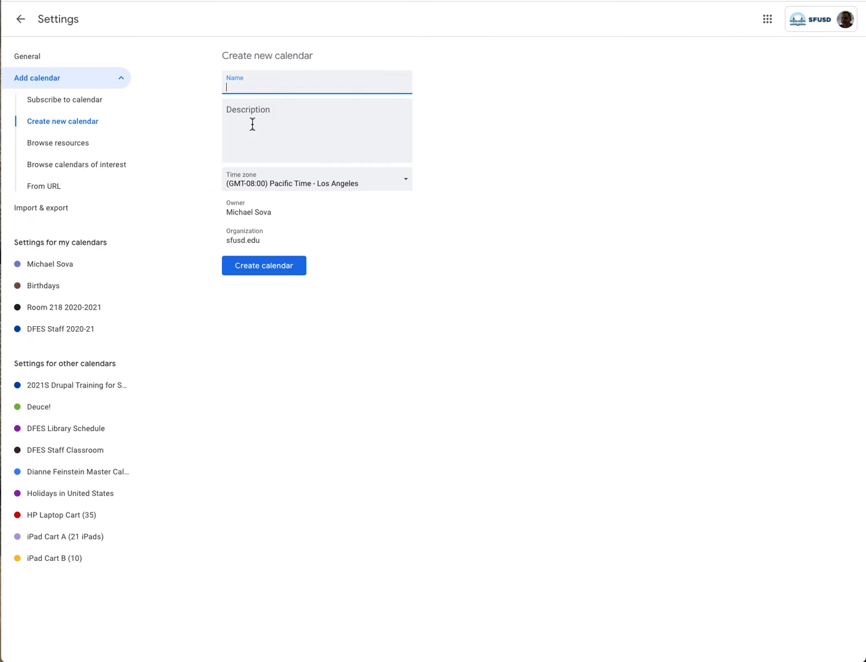
{"action": "type", "text": "Soccer schedule"}
{"action": "left_click", "coordinate": [251, 111]}
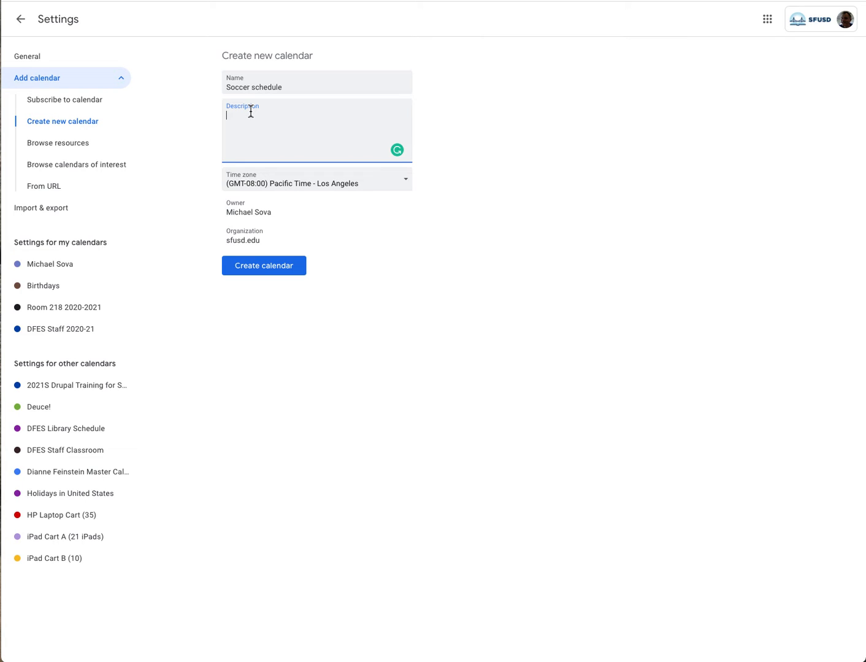
{"action": "type", "text": "Gol!!!!!!!"}
{"action": "left_click", "coordinate": [279, 269]}
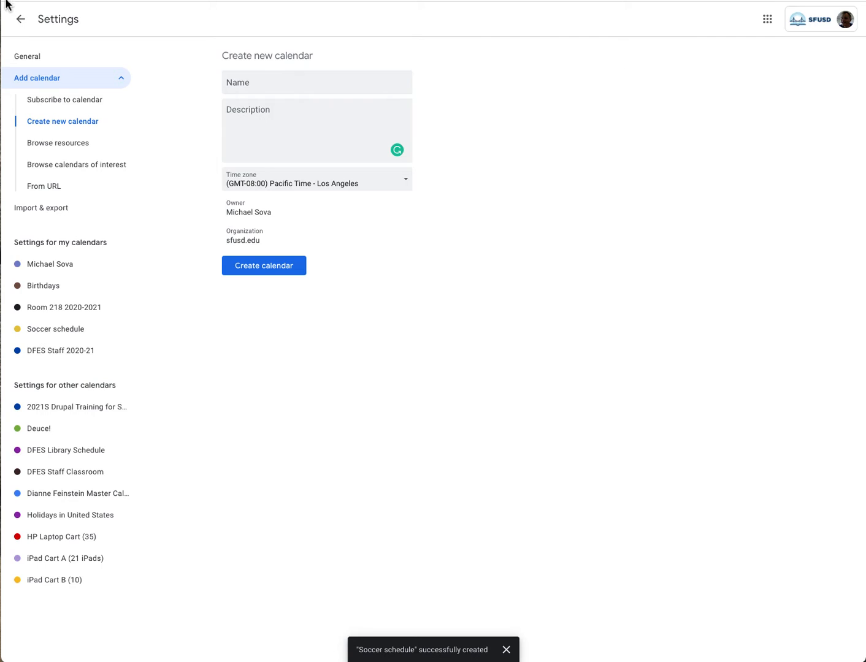
{"action": "left_click", "coordinate": [22, 20]}
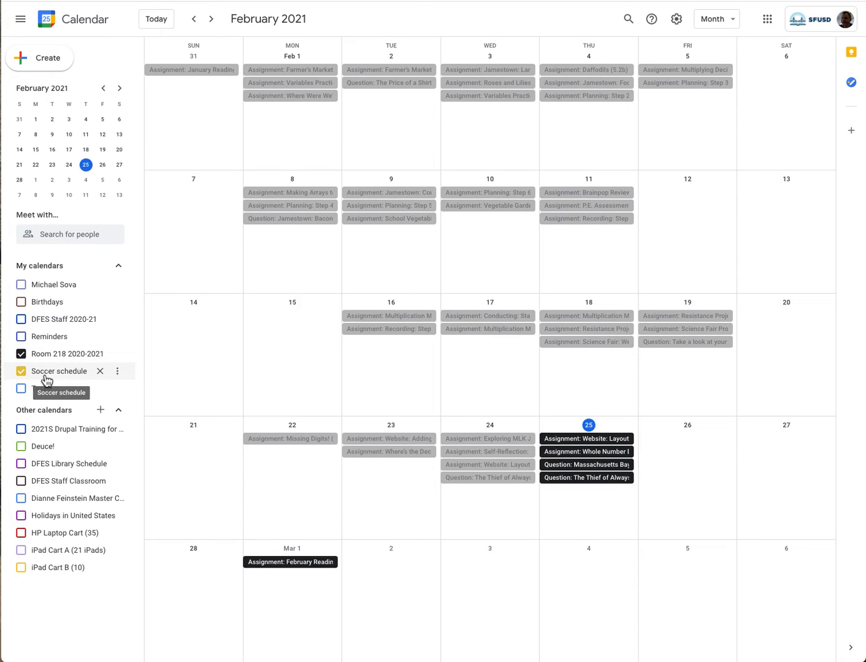
Change the color of the Soccer schedule calendar to light blue.
{"action": "left_click", "coordinate": [118, 371]}
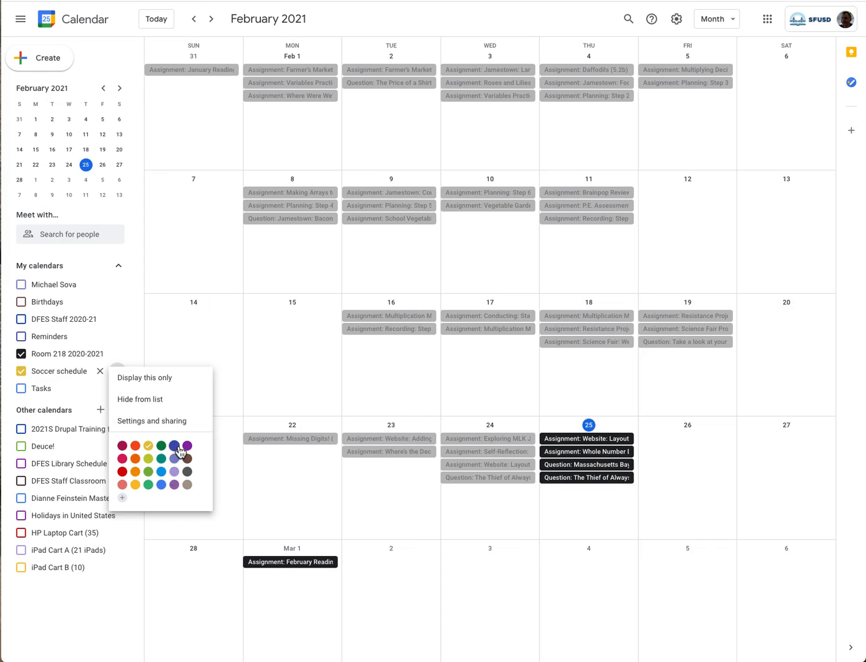
{"action": "left_click", "coordinate": [161, 473]}
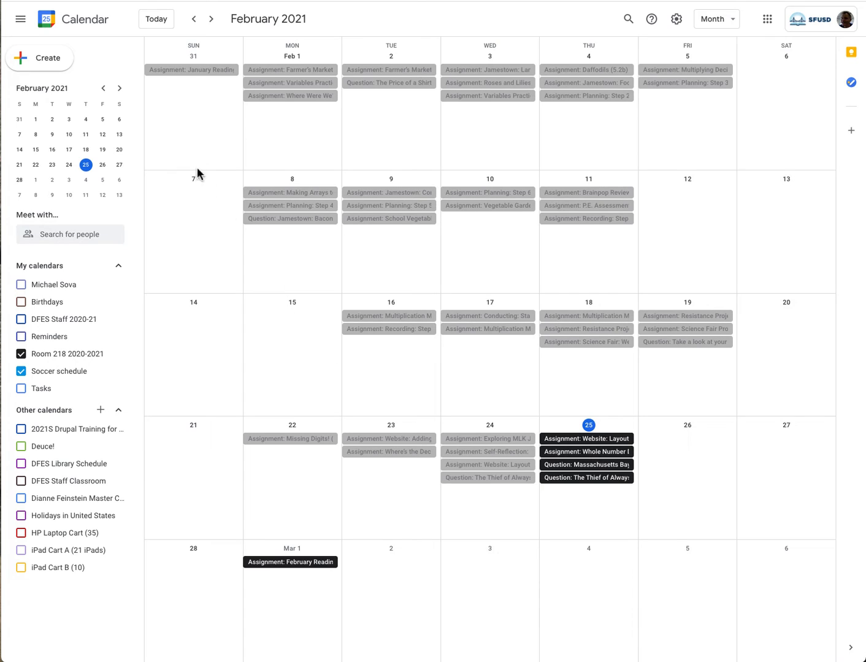
Start a new event on Saturday, February 27 titled "Game against the Bluejays".
{"action": "left_click", "coordinate": [52, 62]}
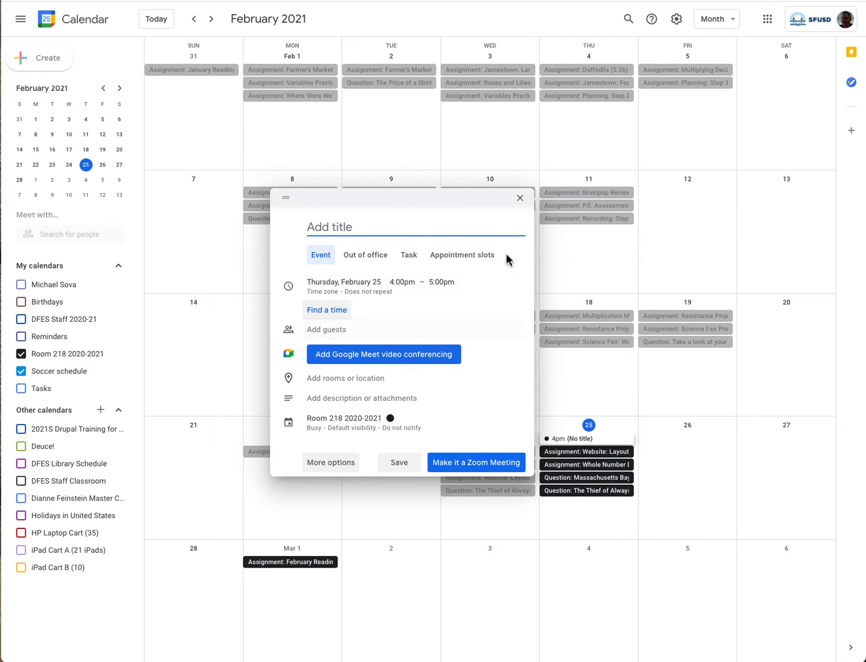
{"action": "left_click", "coordinate": [521, 200]}
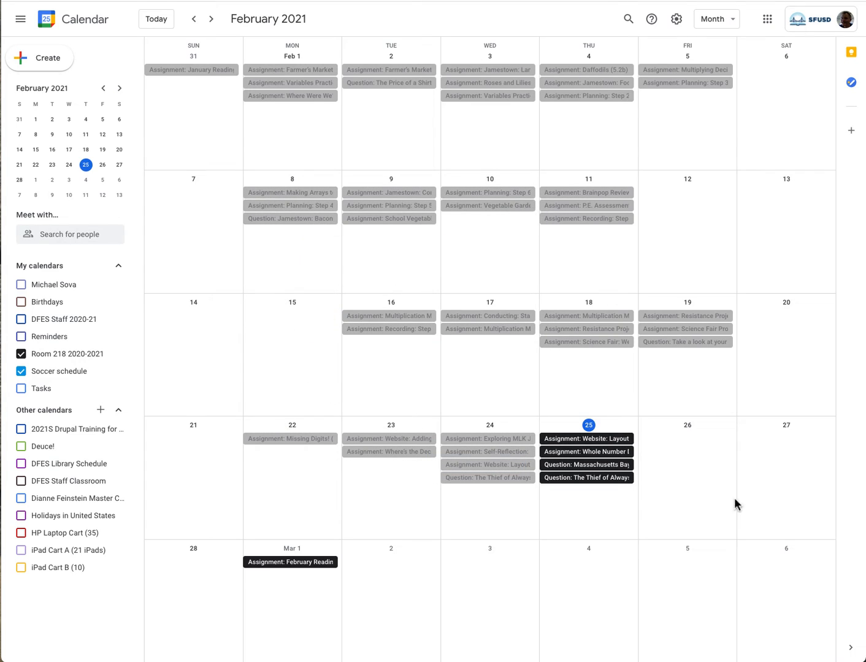
{"action": "left_click", "coordinate": [804, 499]}
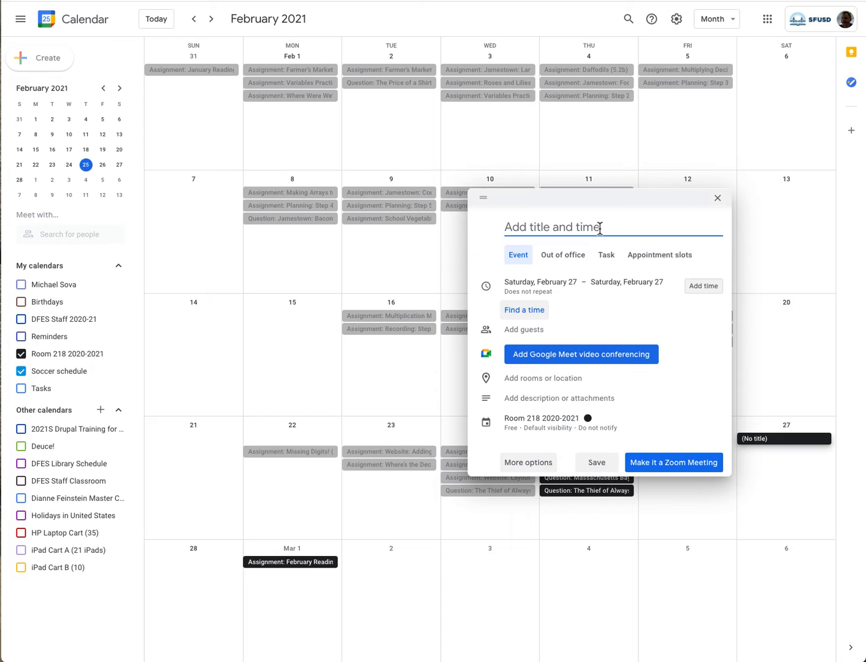
{"action": "type", "text": "Game against the "}
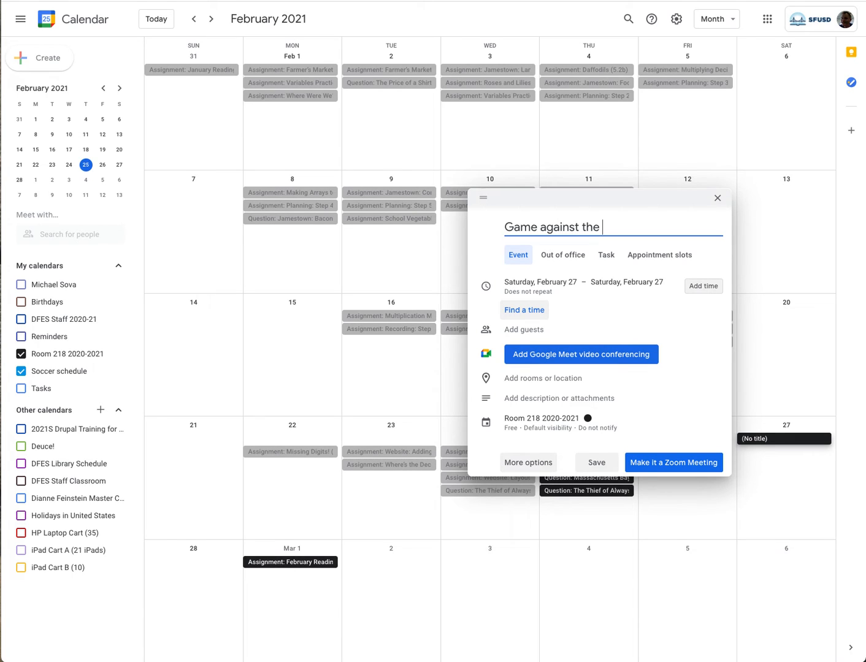
{"action": "type", "text": "Bluejays"}
Give the Bluejays game a start time of 10:00am and an end time of 12:00pm.
{"action": "left_click", "coordinate": [707, 291]}
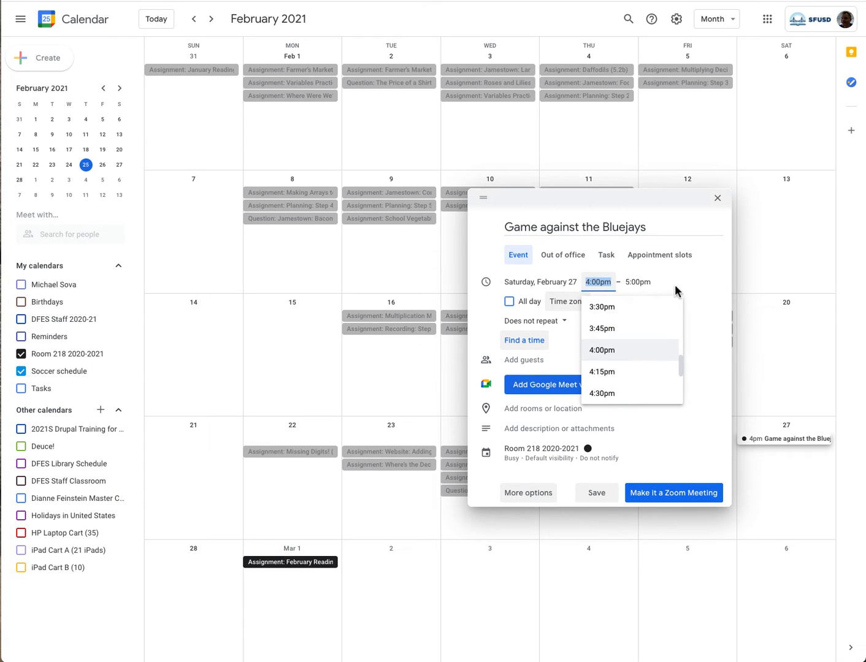
{"action": "scroll", "coordinate": [622, 319], "scroll_direction": "up", "scroll_amount": 5}
{"action": "scroll", "coordinate": [622, 318], "scroll_direction": "up", "scroll_amount": 6}
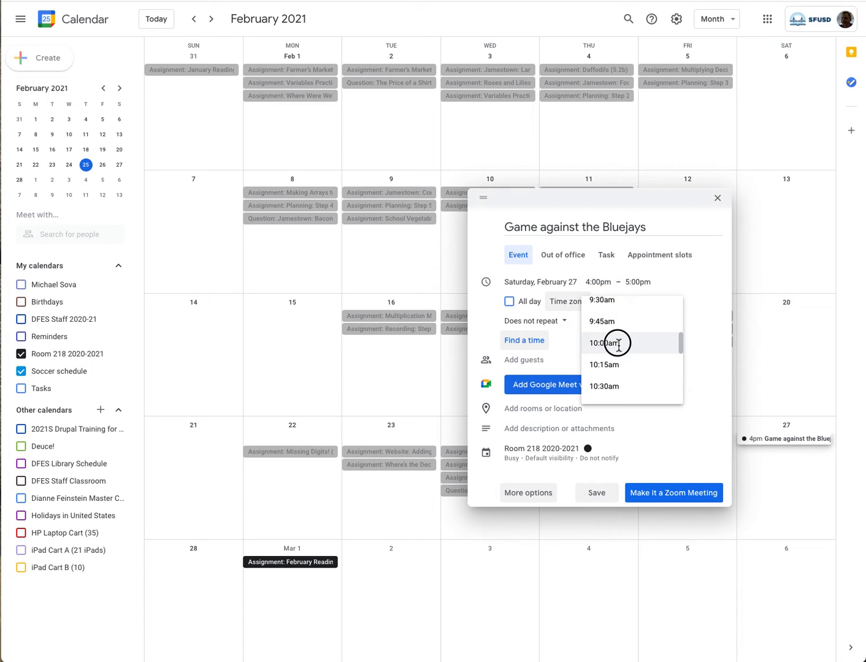
{"action": "left_click", "coordinate": [620, 344]}
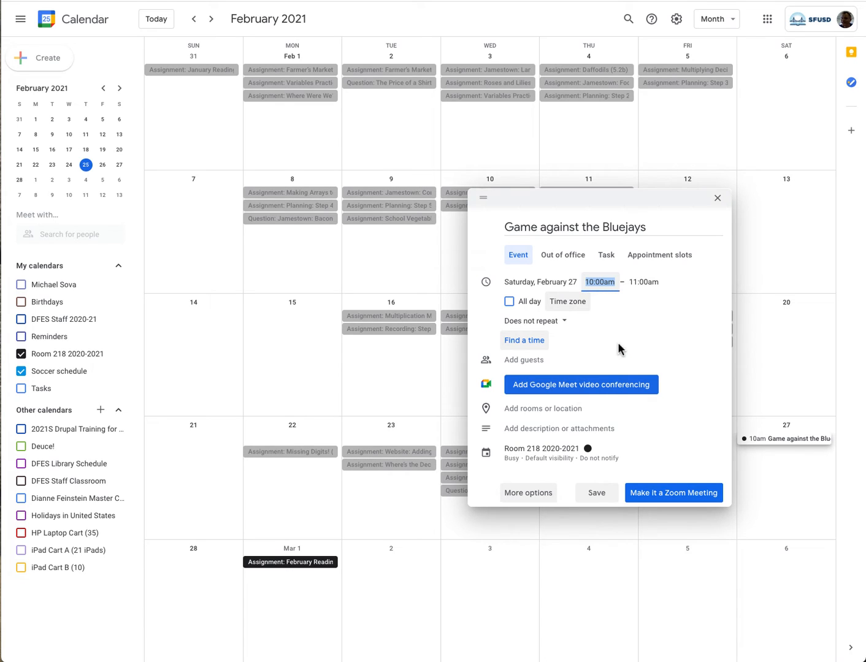
{"action": "left_click", "coordinate": [654, 284]}
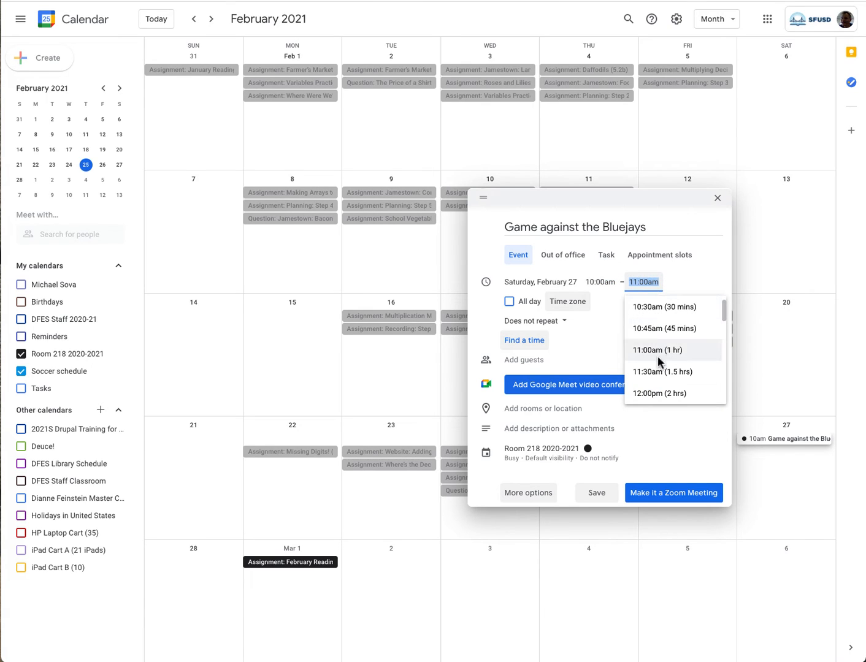
{"action": "left_click", "coordinate": [655, 395]}
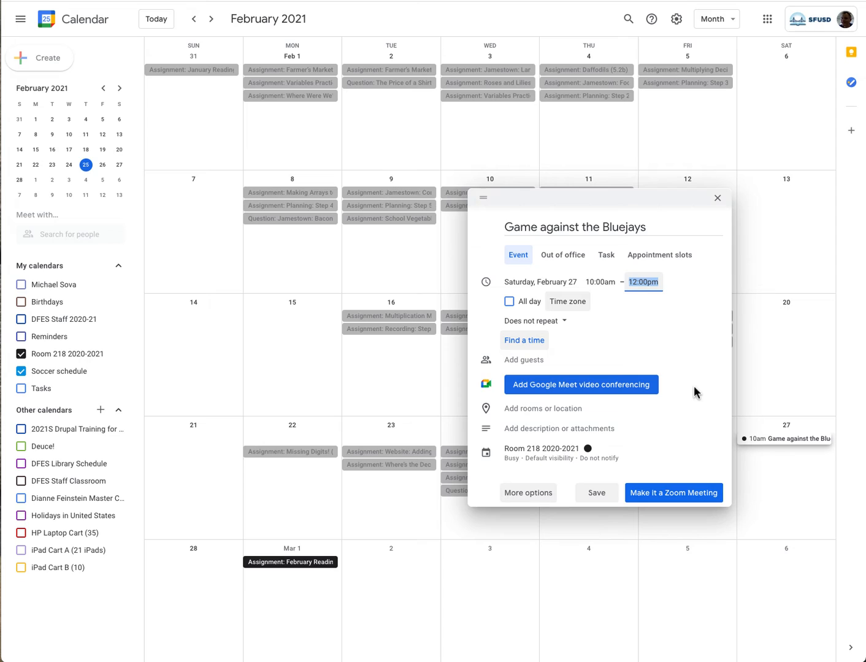
Assign the Bluejays game to the Soccer schedule calendar.
{"action": "left_click", "coordinate": [556, 457]}
{"action": "left_click", "coordinate": [555, 456]}
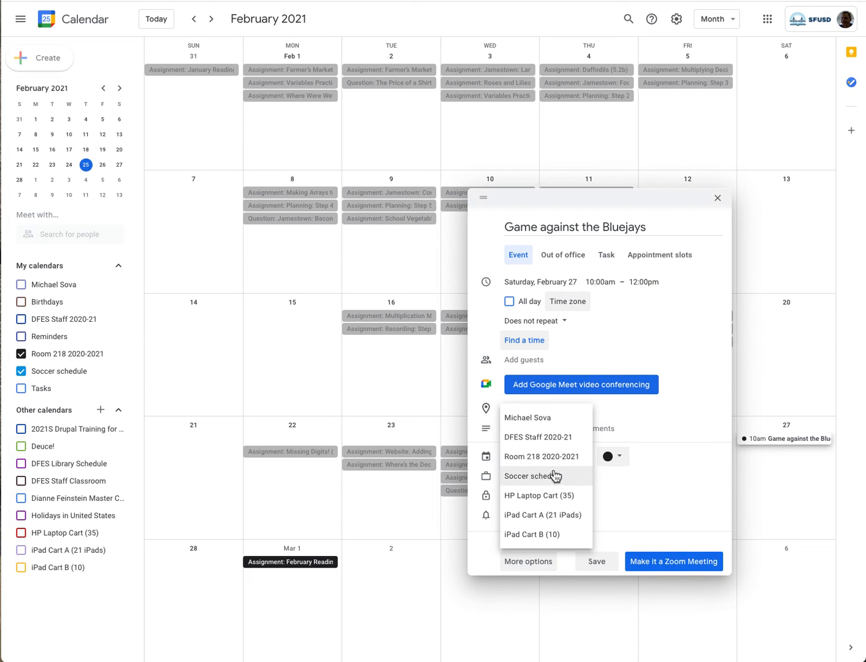
{"action": "left_click", "coordinate": [551, 480]}
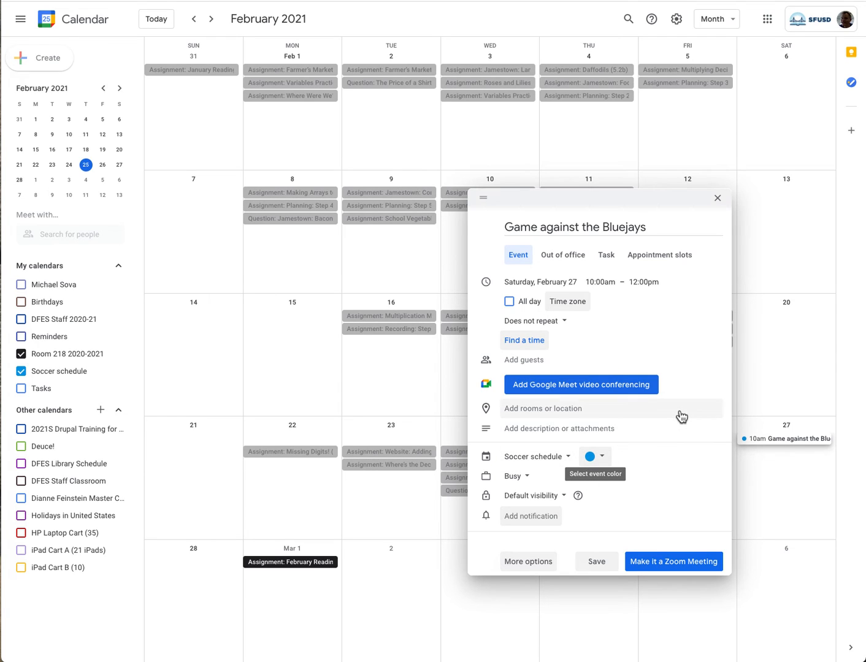
Add two notifications to the game event, one 1 day before and one 1 hour before.
{"action": "left_click", "coordinate": [537, 519]}
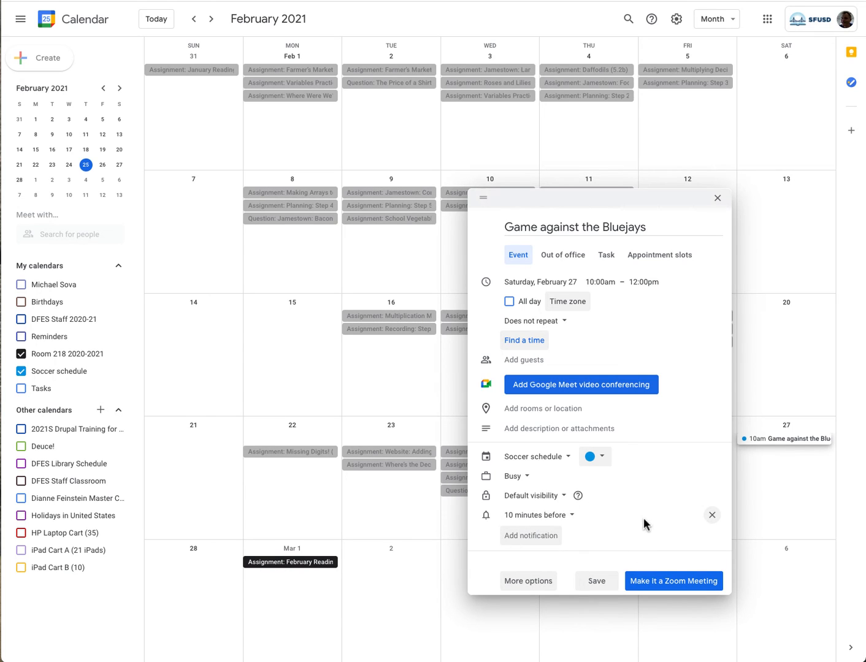
{"action": "left_click", "coordinate": [574, 518]}
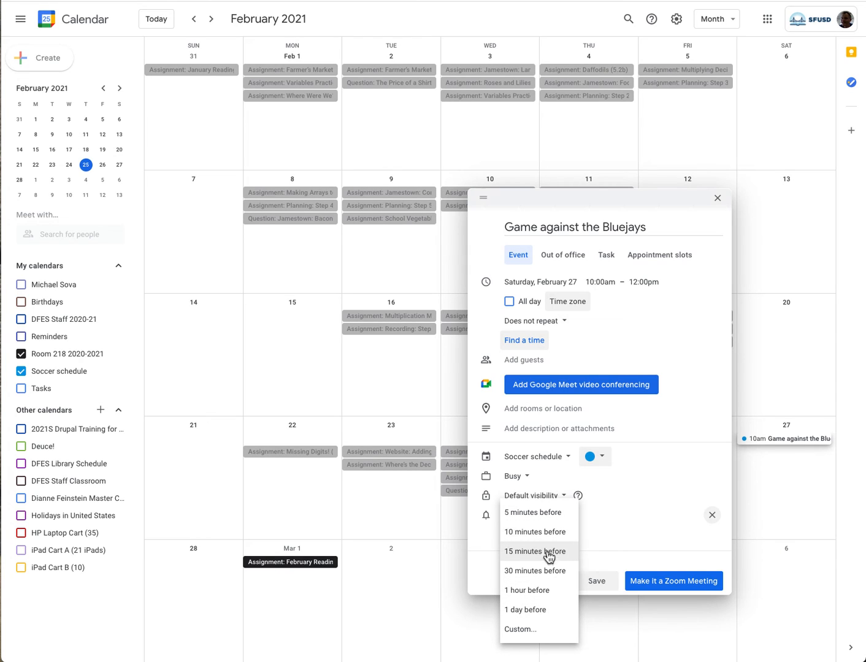
{"action": "left_click", "coordinate": [533, 609]}
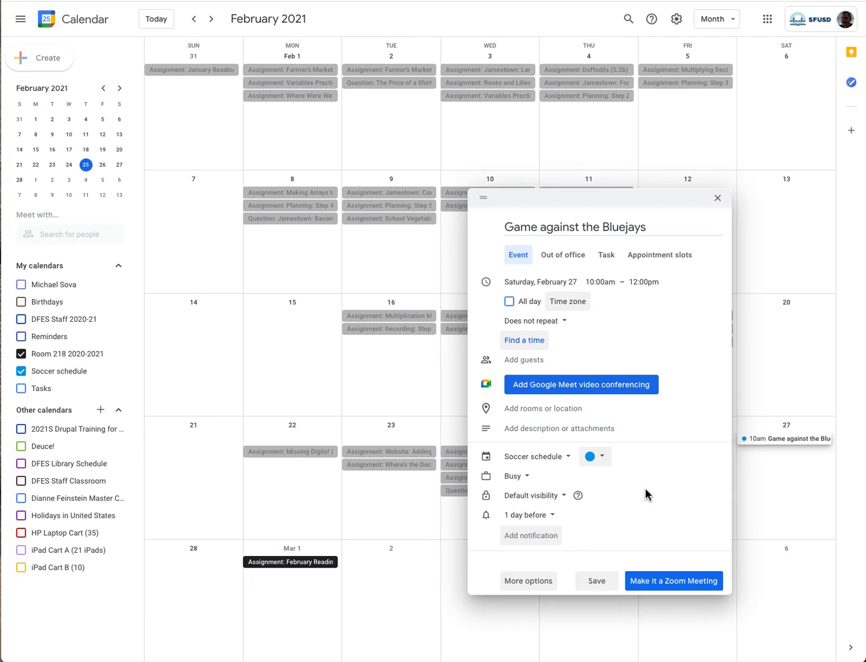
{"action": "left_click", "coordinate": [535, 541]}
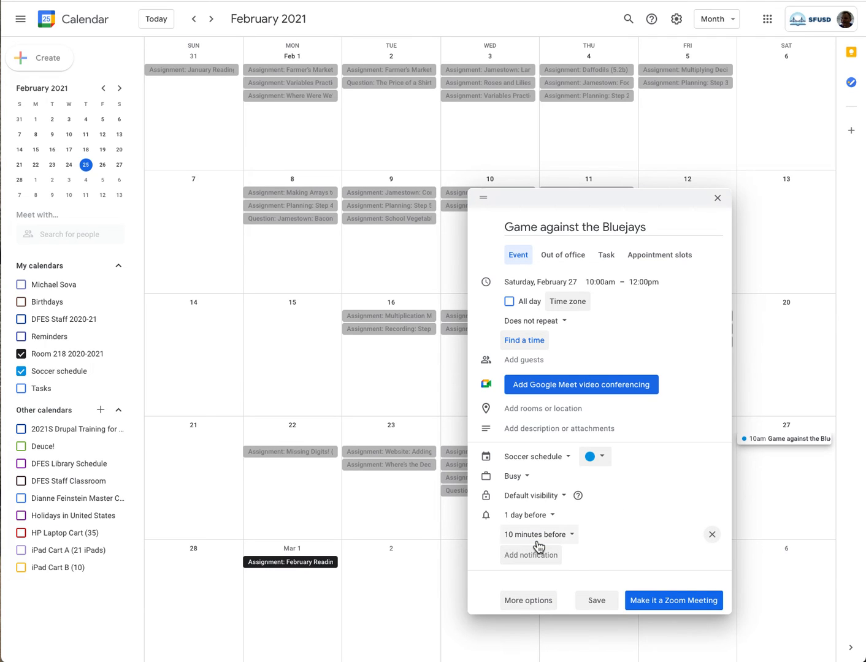
{"action": "left_click", "coordinate": [575, 536]}
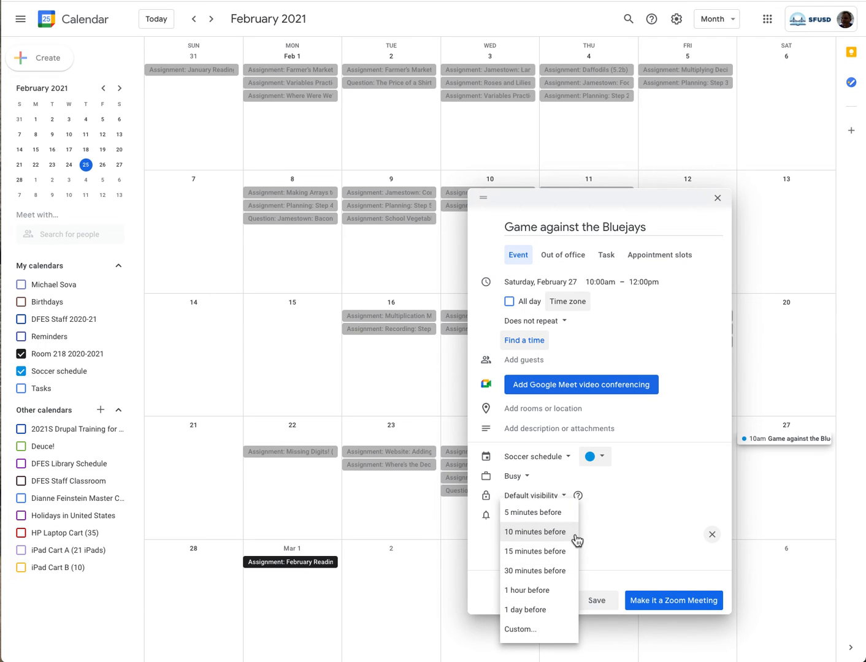
{"action": "left_click", "coordinate": [554, 591]}
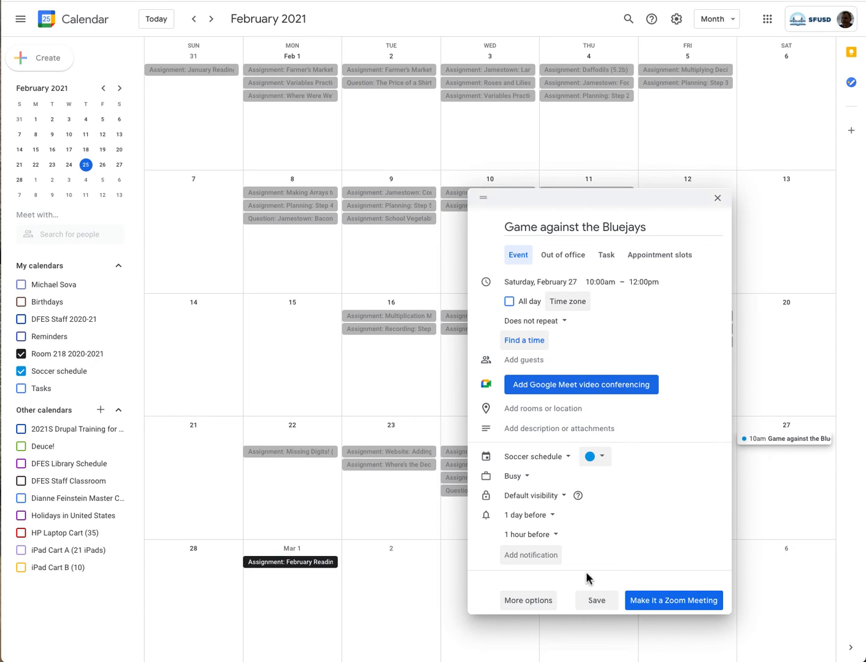
Open the event's full details and switch both the 1-day and 1-hour notifications to Email.
{"action": "left_click", "coordinate": [532, 601]}
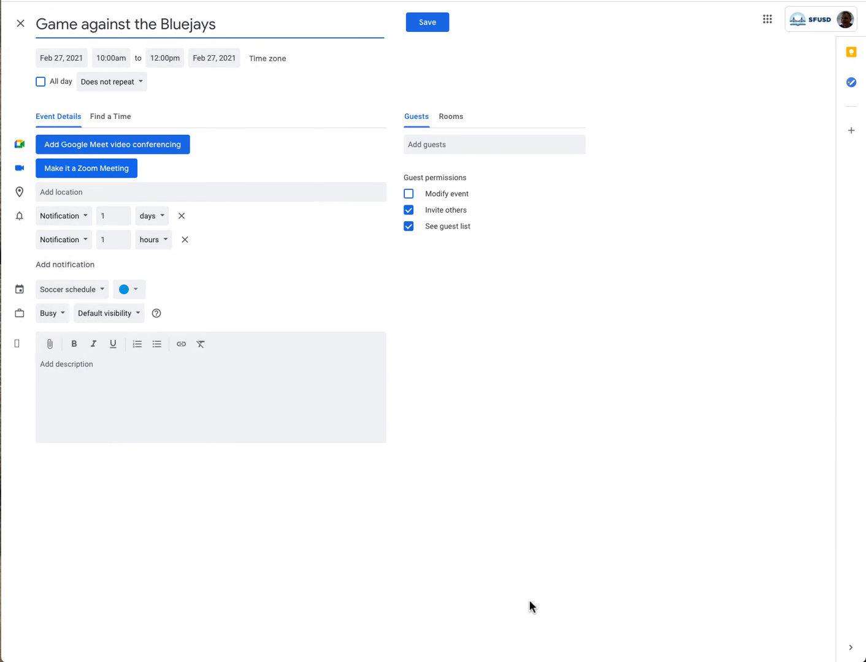
{"action": "left_click", "coordinate": [86, 221]}
{"action": "left_click", "coordinate": [69, 197]}
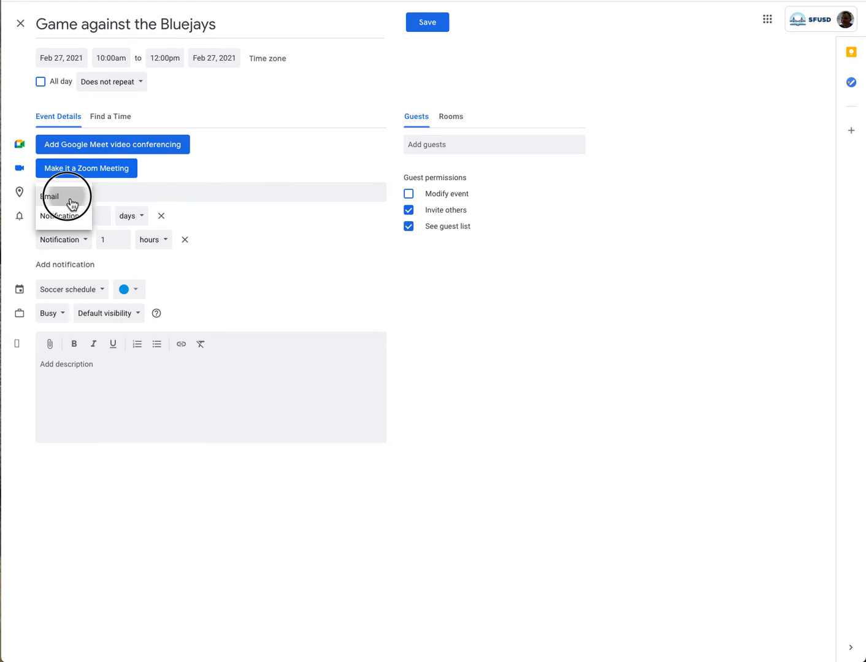
{"action": "left_click", "coordinate": [84, 252]}
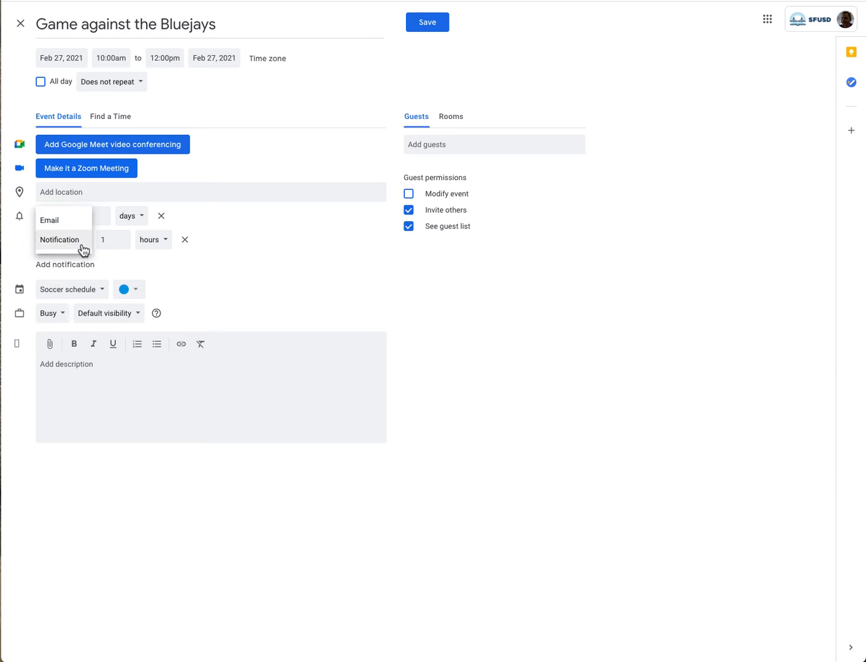
{"action": "left_click", "coordinate": [75, 222]}
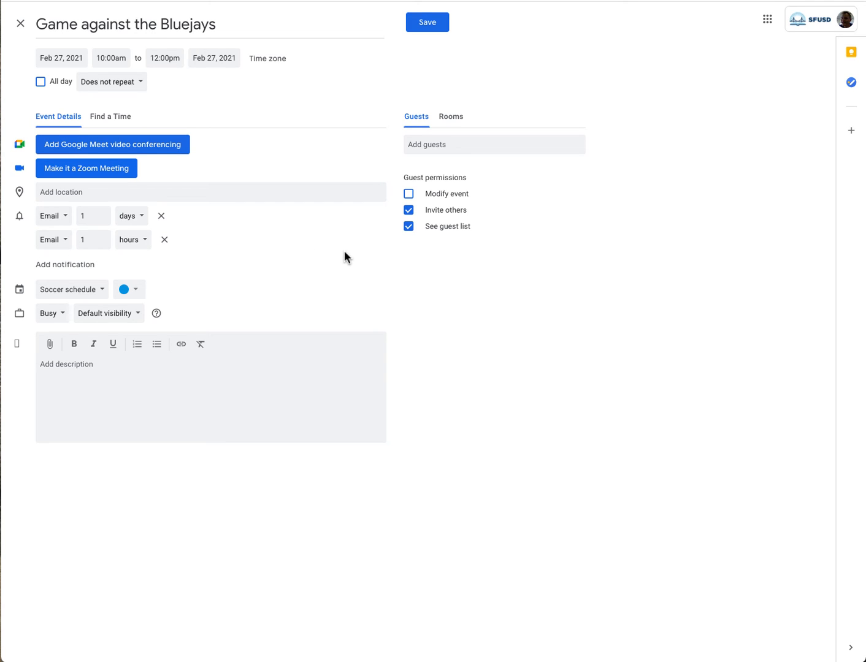
Add a third reminder of type Notification, set to 1 day before the game.
{"action": "left_click", "coordinate": [85, 268]}
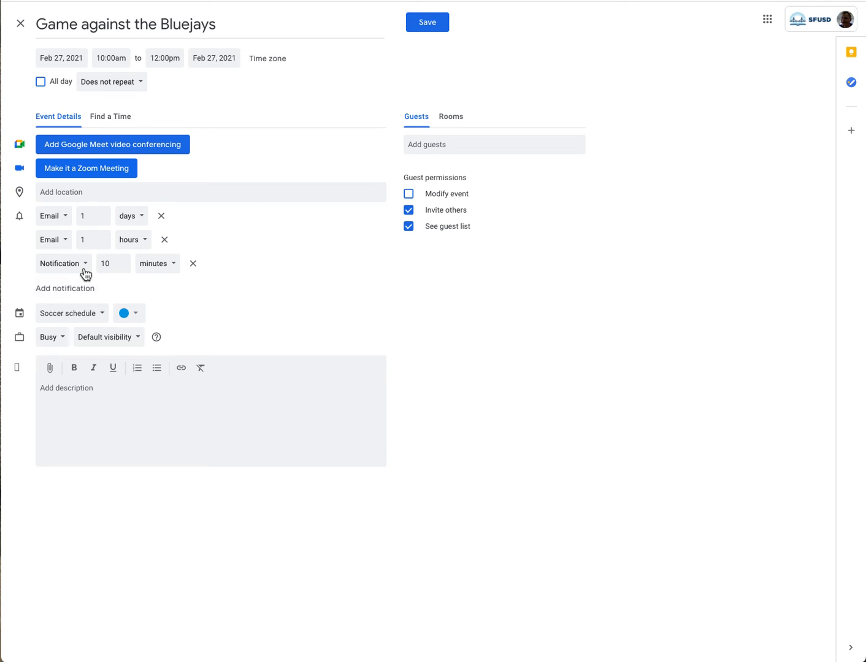
{"action": "left_click", "coordinate": [110, 264]}
{"action": "key", "text": "BackSpace"}
{"action": "left_click", "coordinate": [170, 269]}
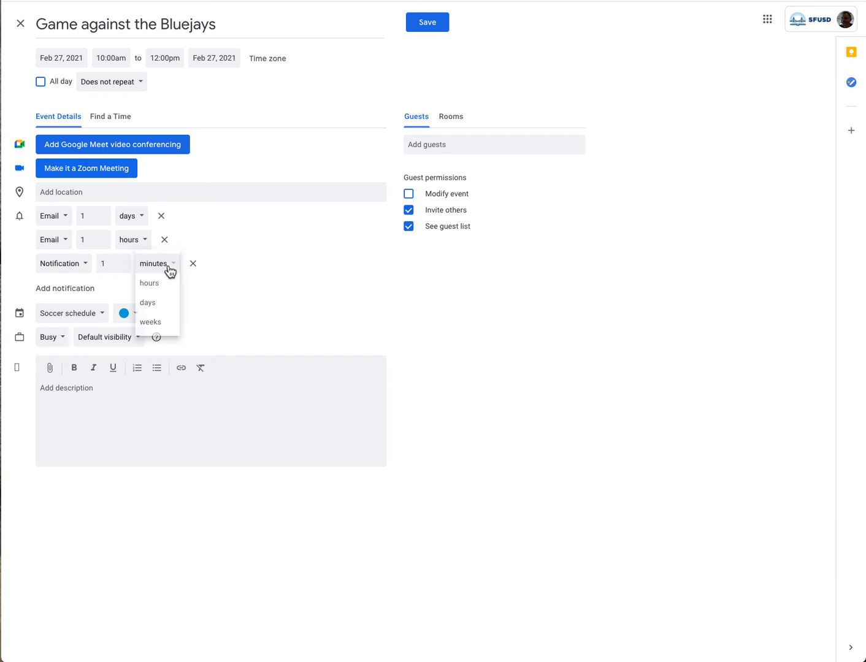
{"action": "left_click", "coordinate": [161, 302]}
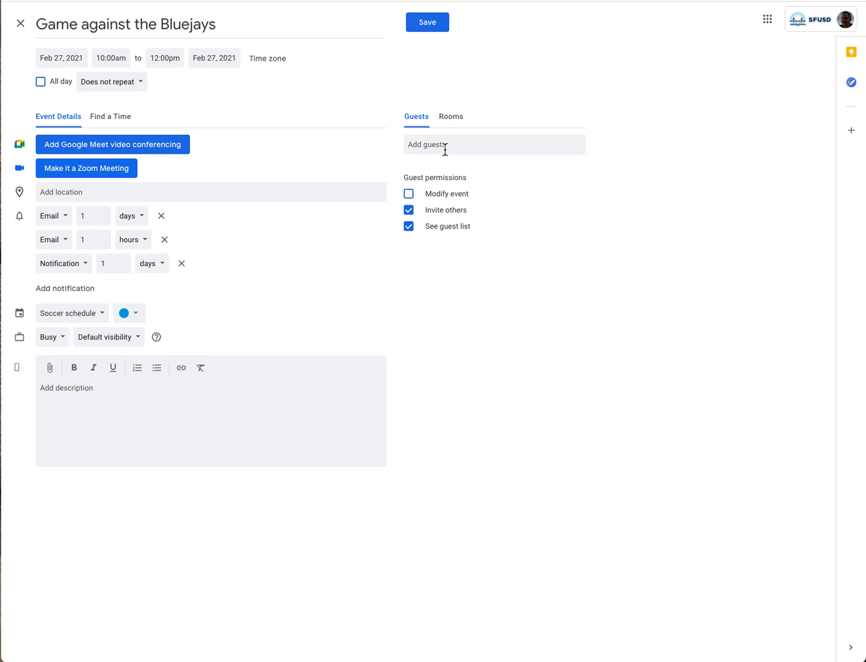
Add a suggested contact as a guest of the game event and remove that guest again.
{"action": "left_click", "coordinate": [74, 30]}
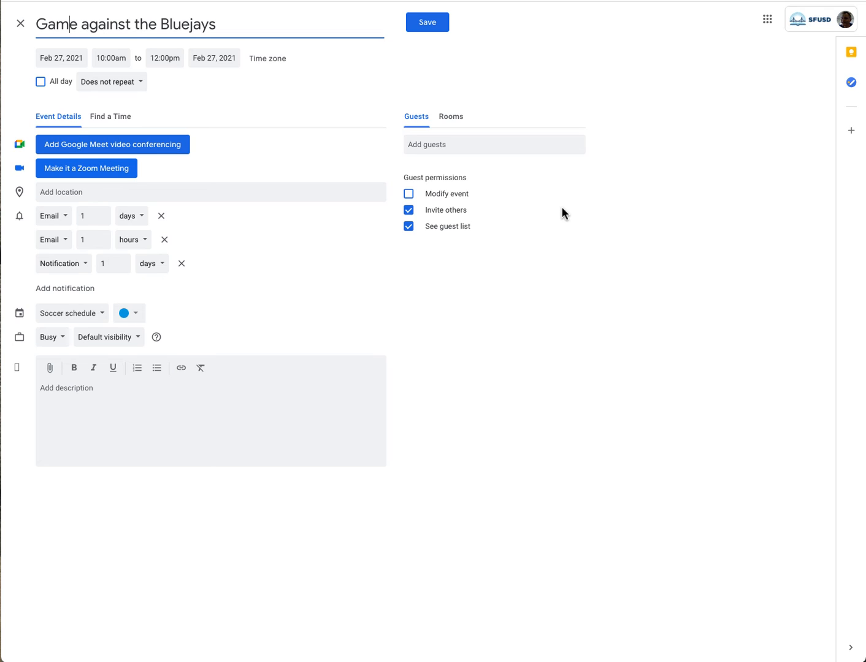
{"action": "left_click", "coordinate": [436, 148]}
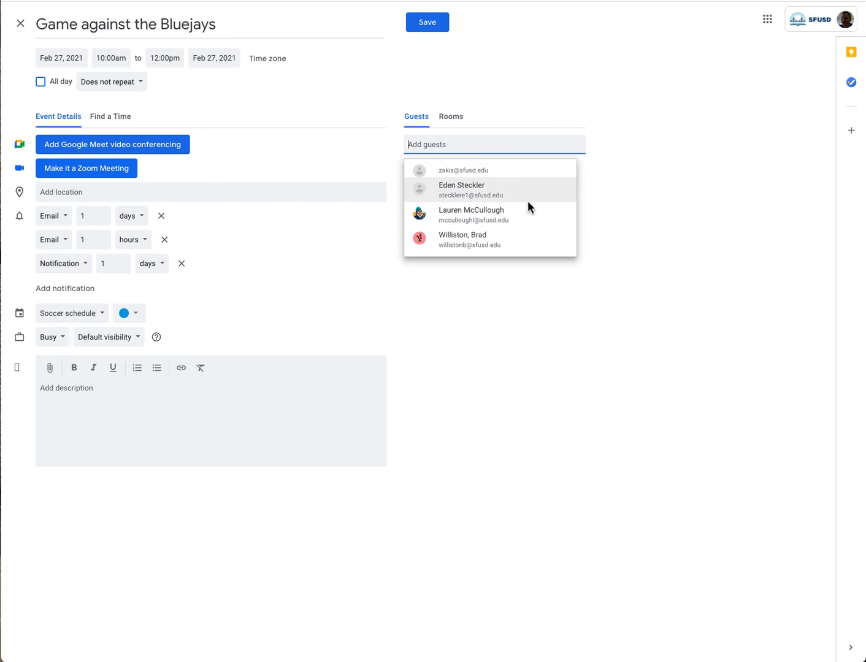
{"action": "mouse_move", "coordinate": [518, 216]}
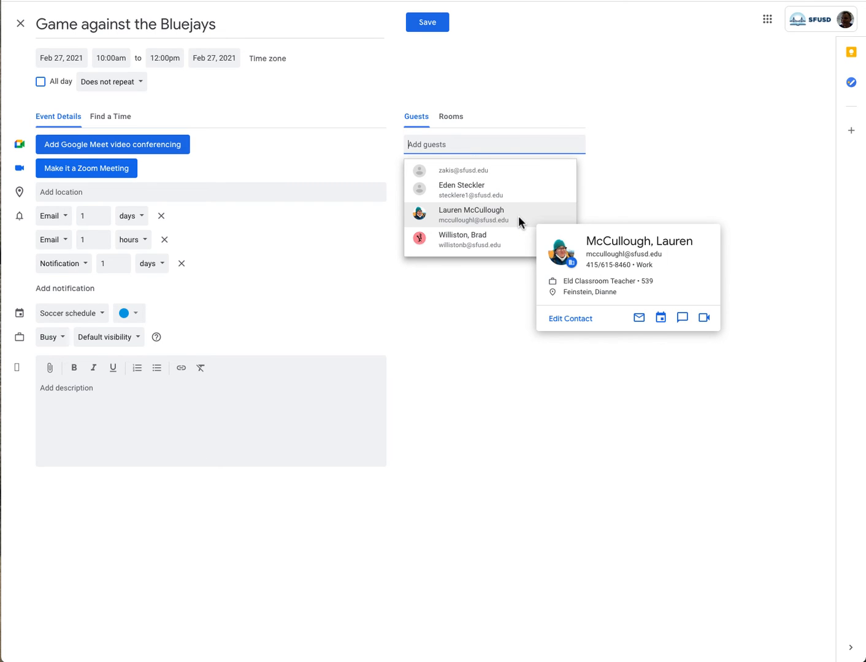
{"action": "left_click", "coordinate": [518, 215]}
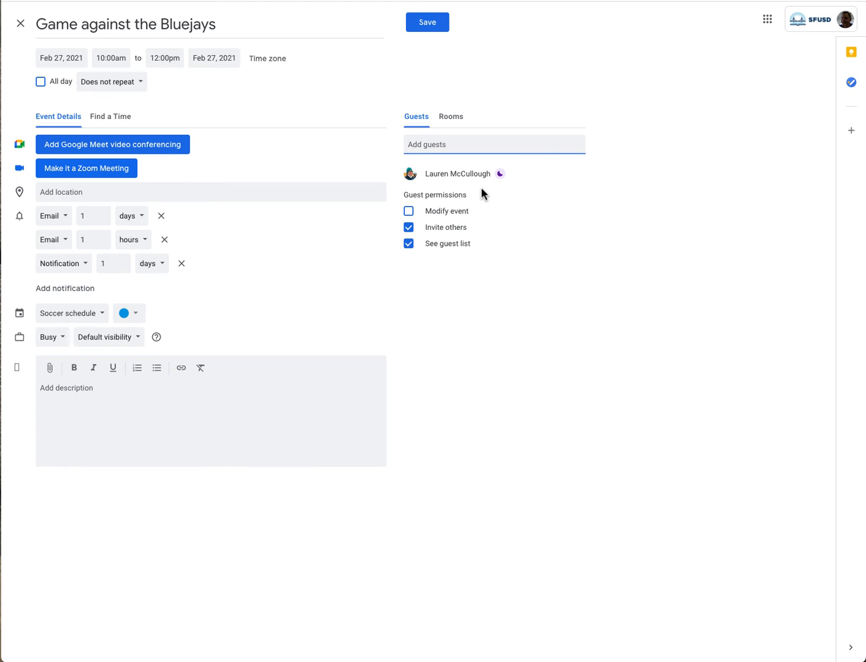
{"action": "mouse_move", "coordinate": [493, 178]}
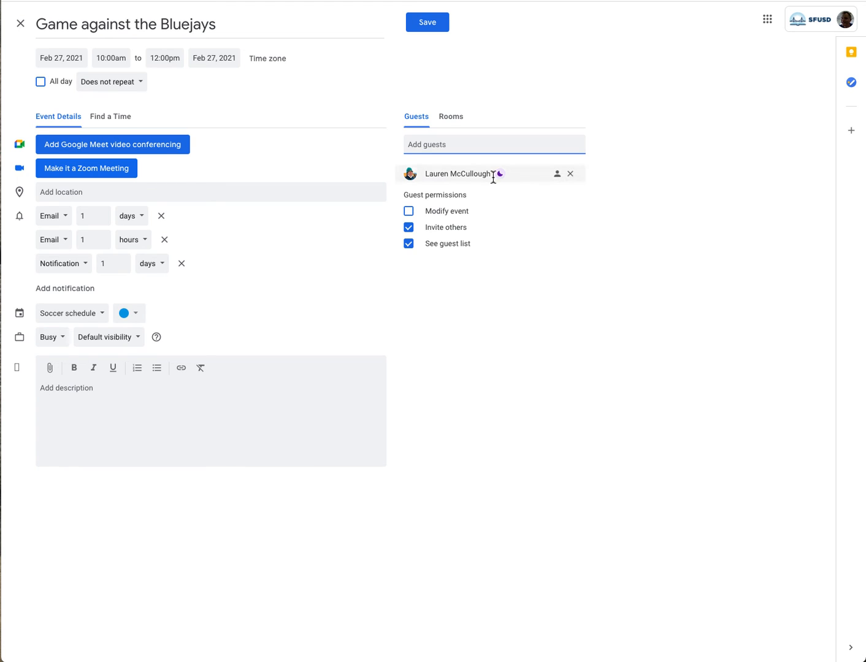
{"action": "left_click", "coordinate": [569, 174]}
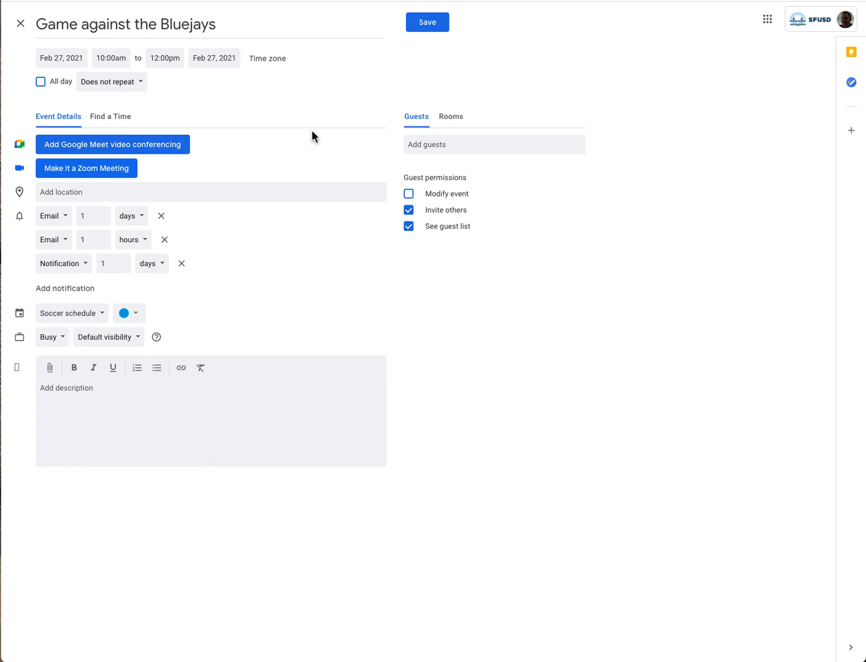
Save the game event, reopen it for editing from the February 27 entry, and save it again.
{"action": "left_click", "coordinate": [434, 27]}
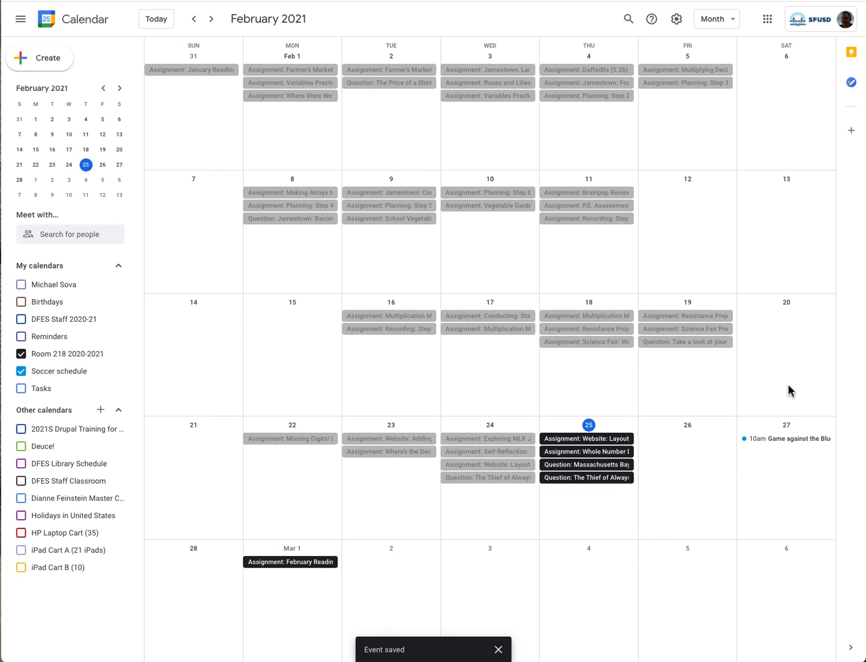
{"action": "left_click", "coordinate": [786, 439]}
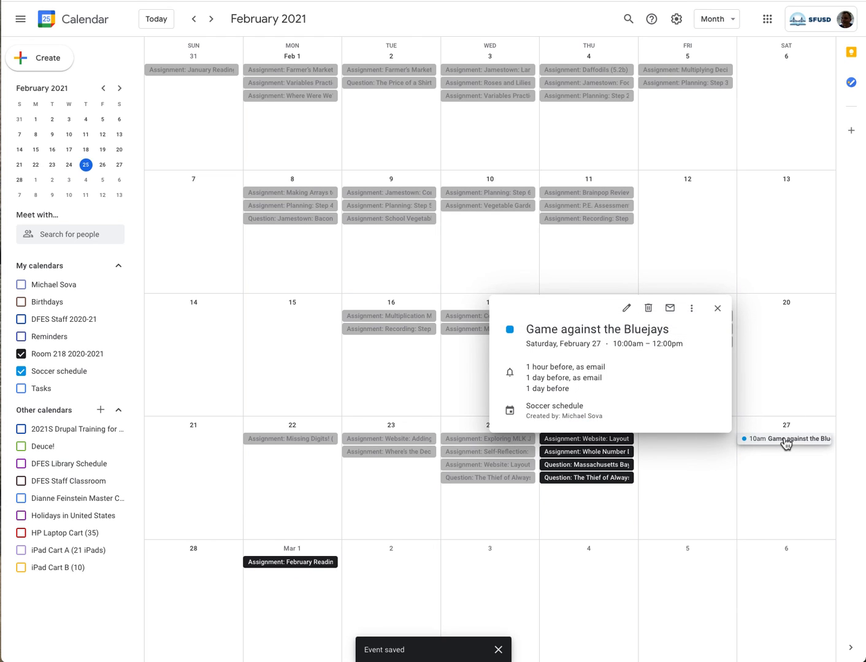
{"action": "left_click", "coordinate": [628, 311]}
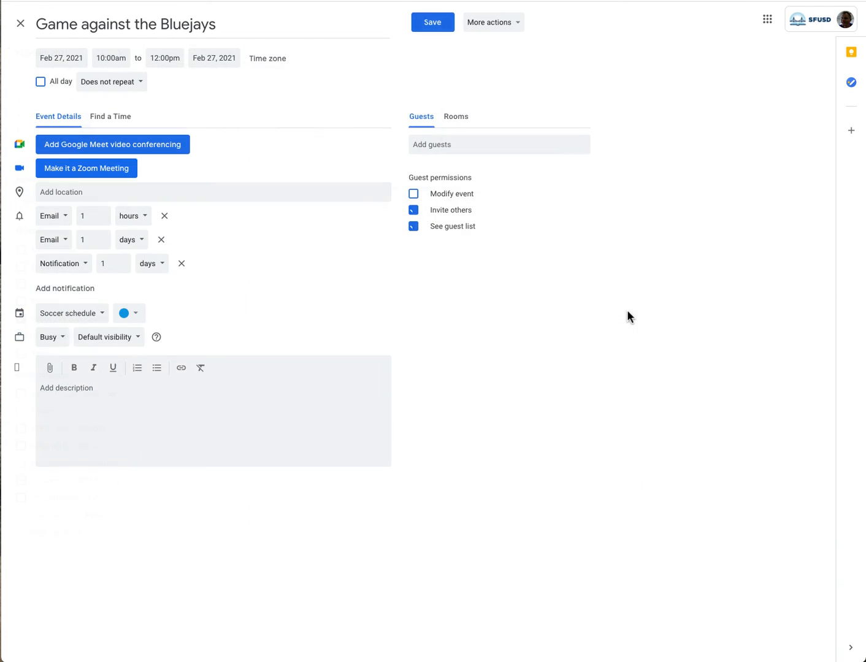
{"action": "left_click", "coordinate": [430, 23]}
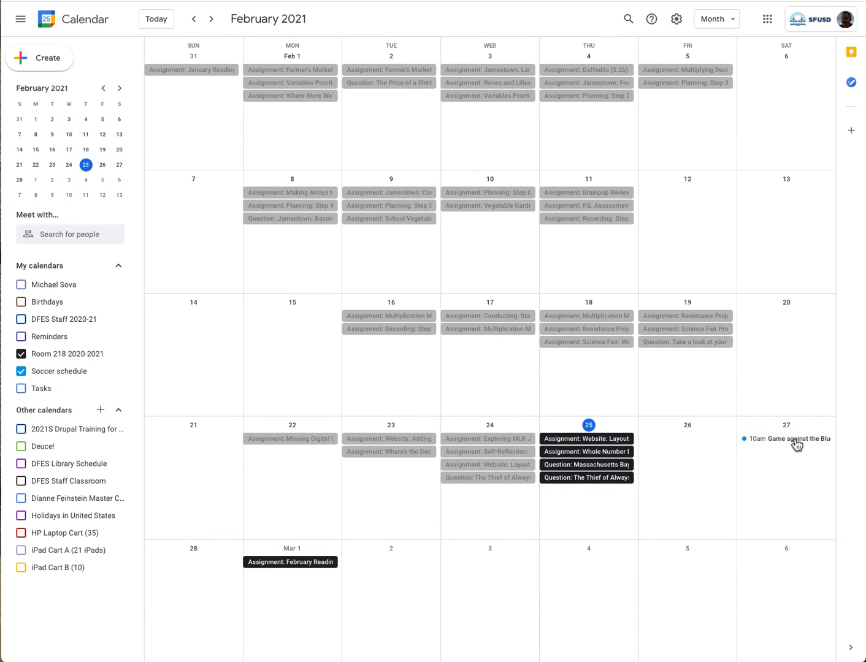
View the details and additional options of the February 27 game event, and close them.
{"action": "left_click", "coordinate": [797, 441]}
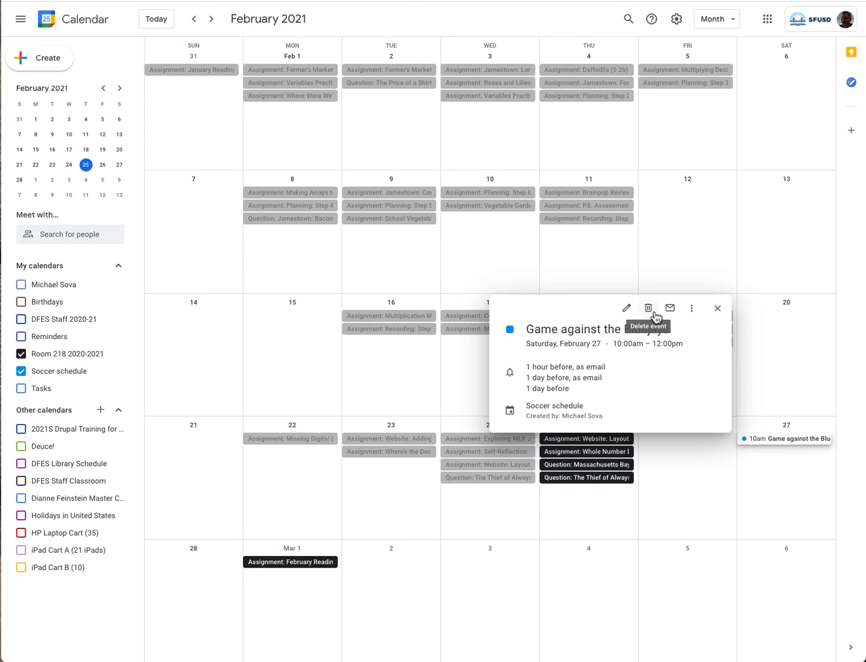
{"action": "left_click", "coordinate": [692, 309]}
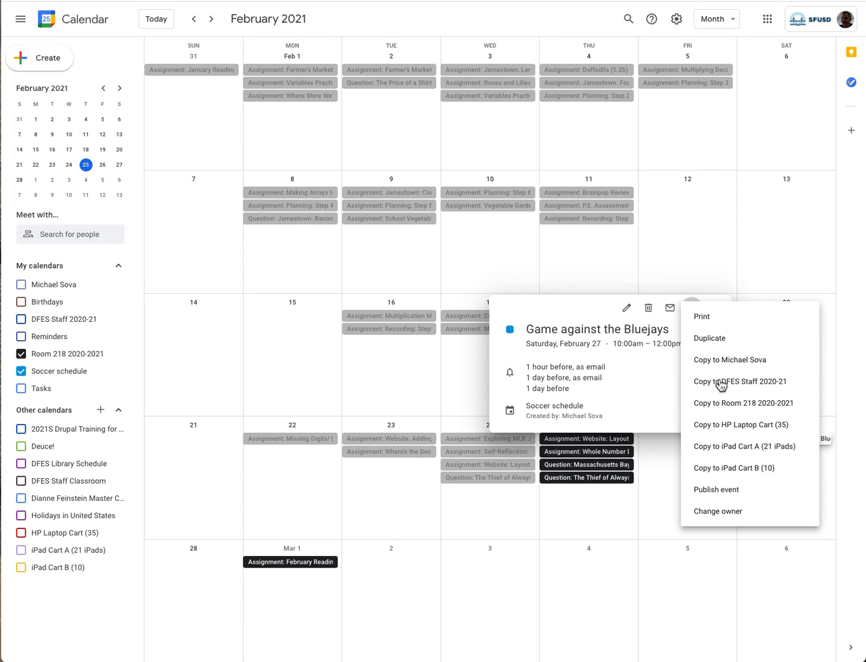
{"action": "left_click", "coordinate": [755, 253]}
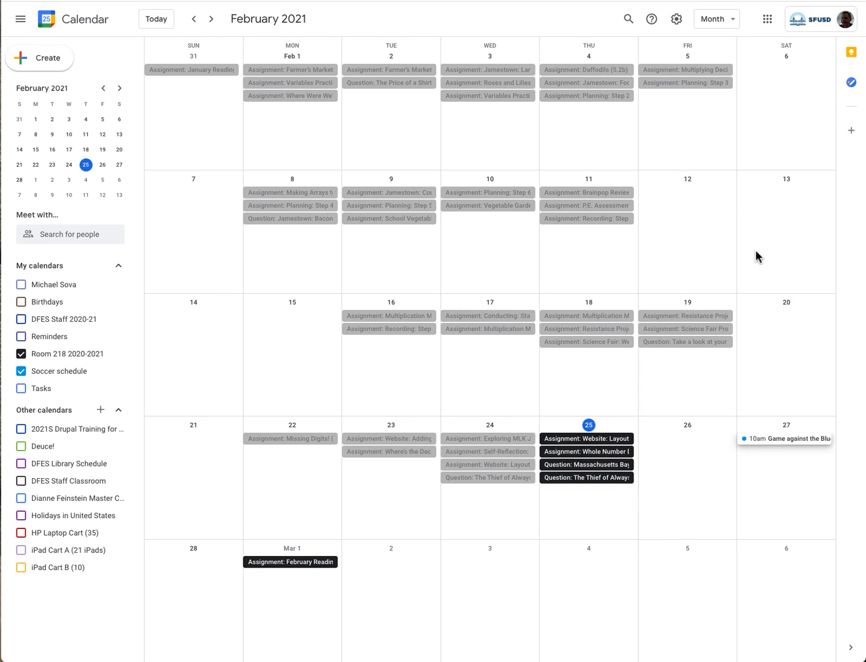